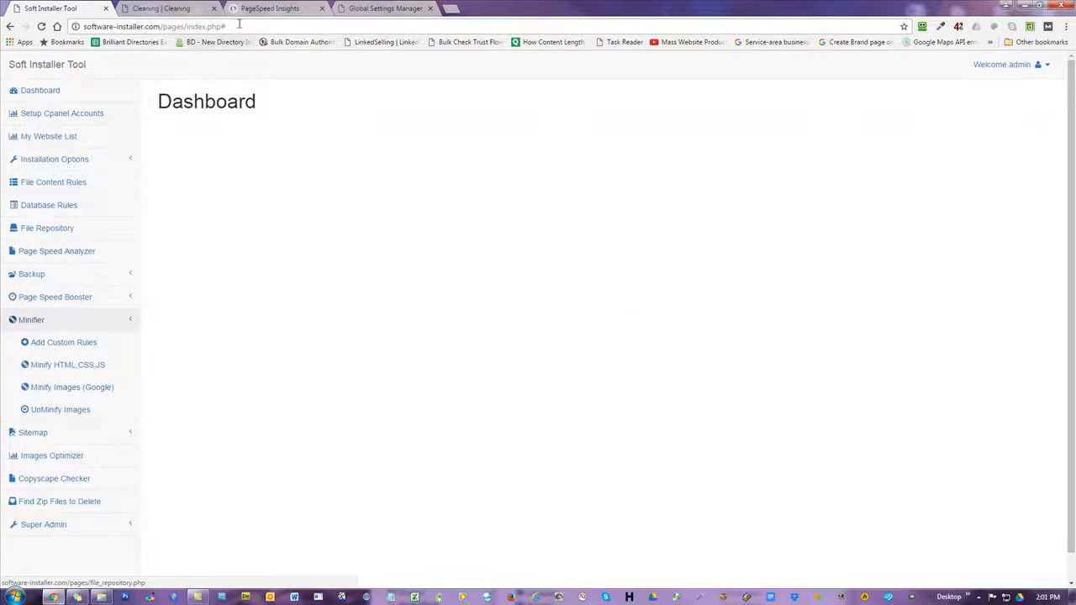
# Step: Review the PageSpeed Insights suggestions for the sample site, and open the Images Optimizer from the Soft Installer Tool
pyautogui.click(263, 8)
pyautogui.scroll(-5, 375, 225)
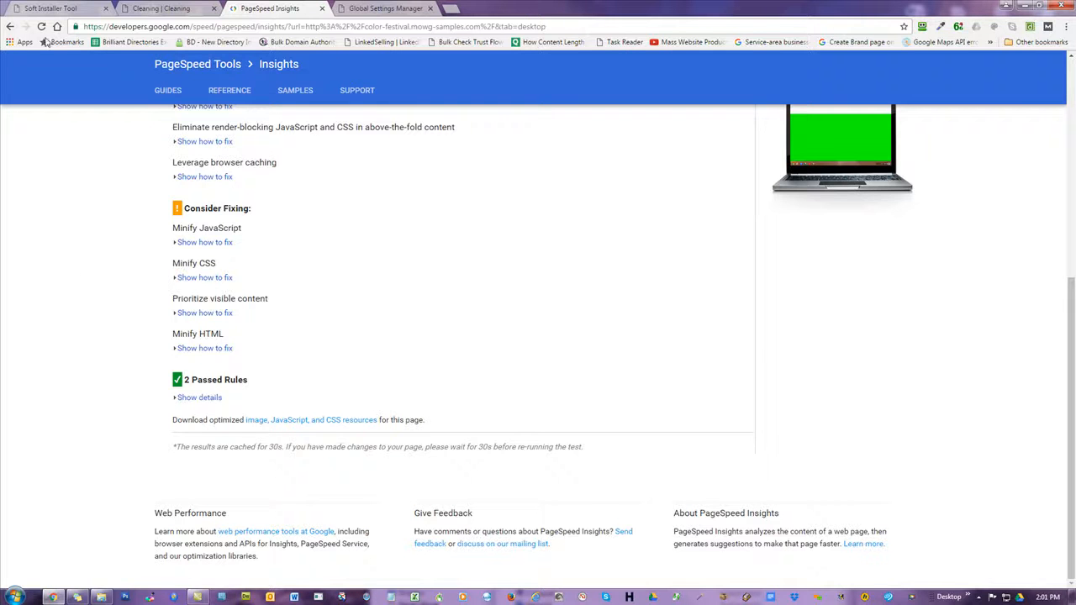
pyautogui.click(65, 7)
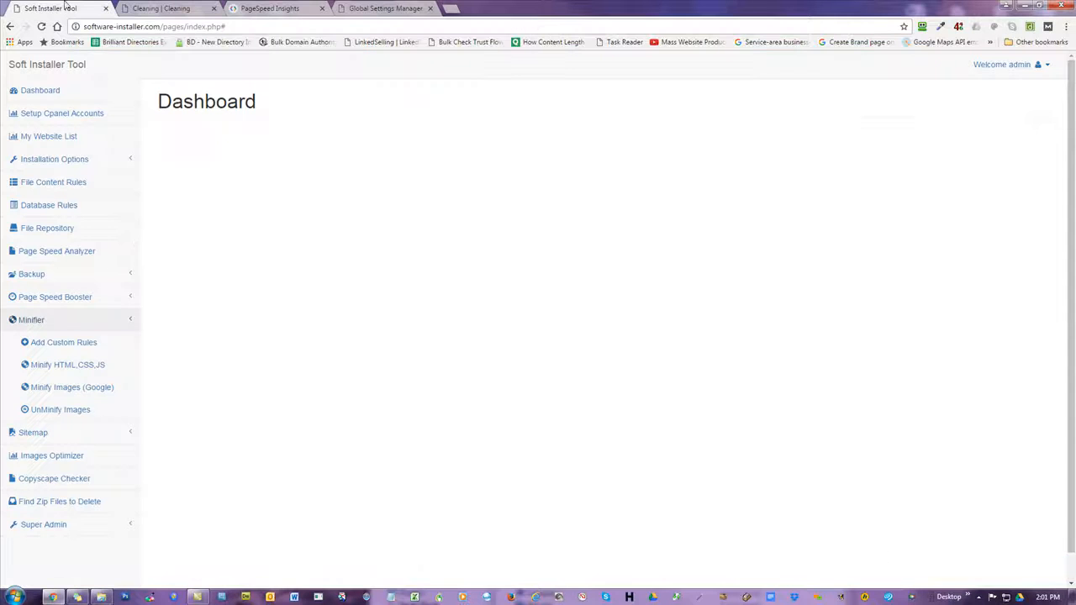
pyautogui.click(52, 455)
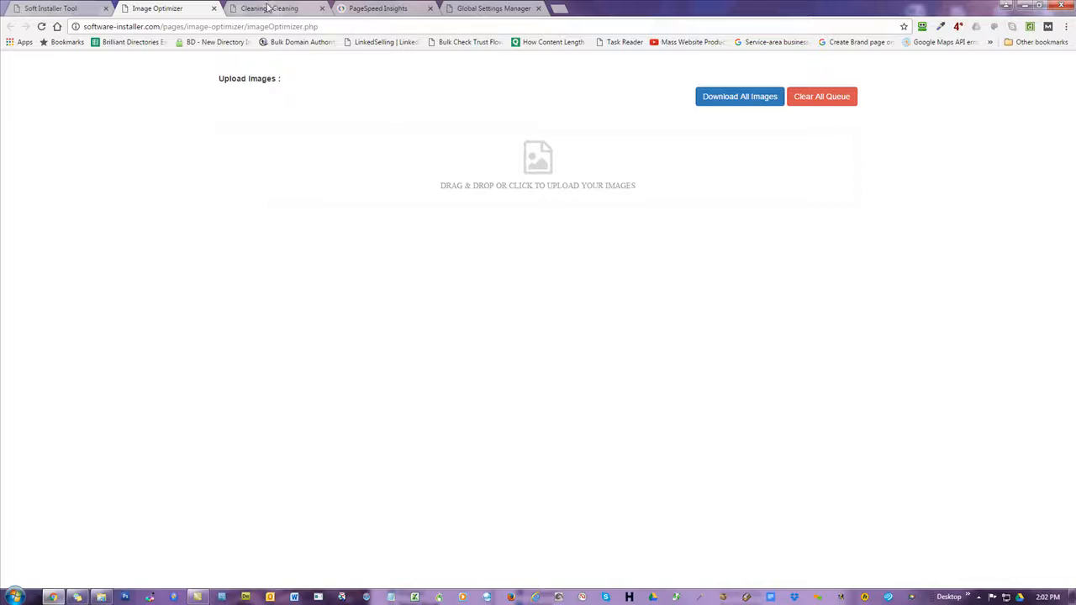
# Step: Examine the color-festival sample site and its PageSpeed Insights results for mobile and desktop, focusing on the image optimization savings
pyautogui.click(267, 7)
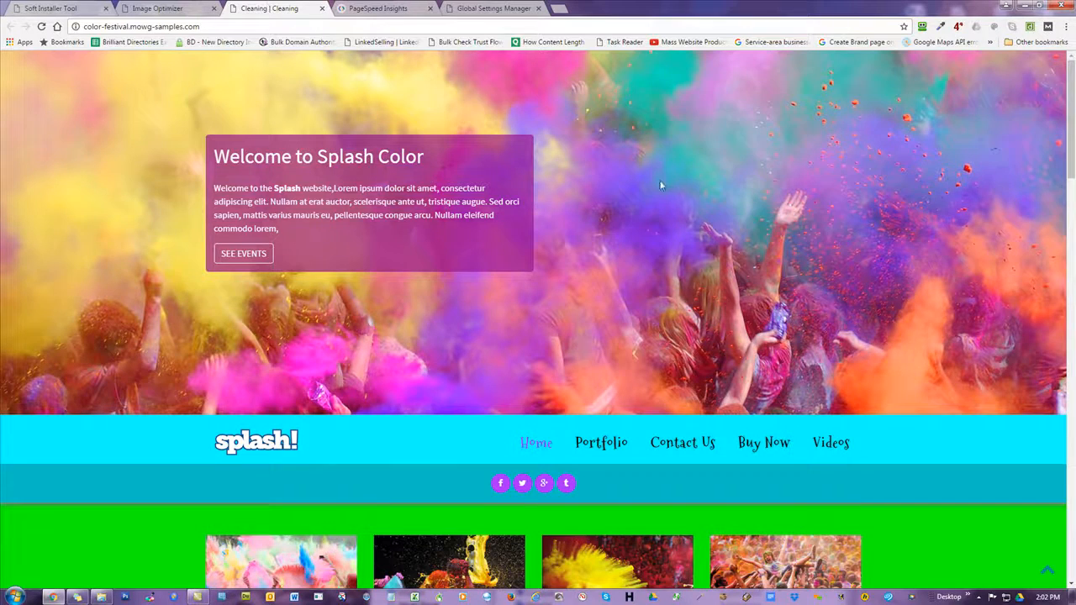
pyautogui.moveTo(1071, 72)
pyautogui.mouseDown()
pyautogui.moveTo(1071, 464)
pyautogui.moveTo(1071, 77)
pyautogui.mouseUp()
pyautogui.click(376, 9)
pyautogui.scroll(5, 542, 175)
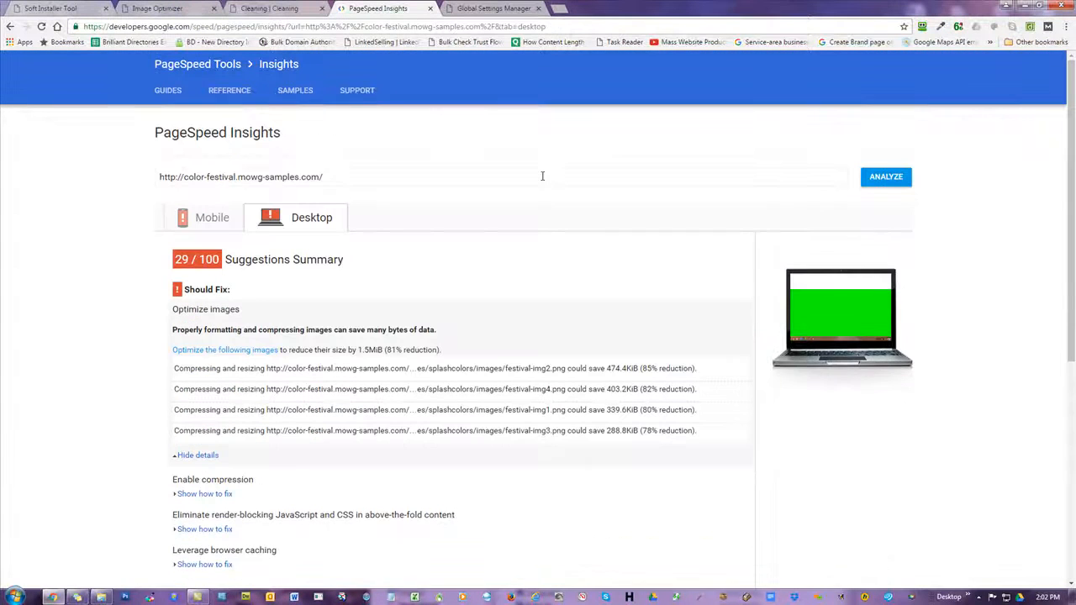
pyautogui.click(215, 218)
pyautogui.click(311, 219)
pyautogui.moveTo(383, 351); pyautogui.dragTo(360, 350)
pyautogui.click(383, 350)
pyautogui.moveTo(386, 349); pyautogui.dragTo(360, 349)
pyautogui.click(497, 345)
pyautogui.click(276, 8)
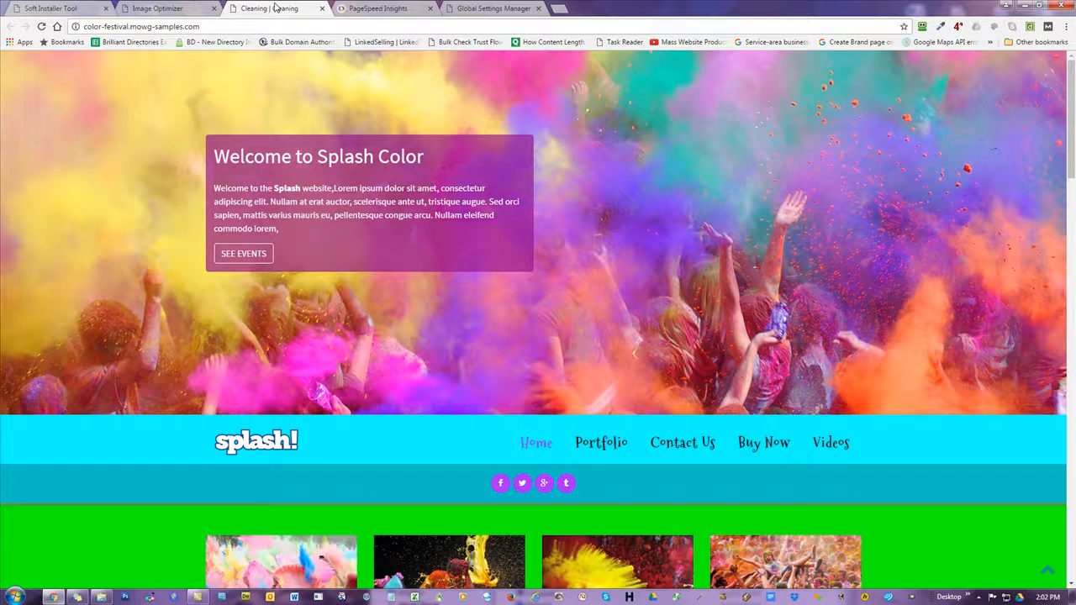
pyautogui.scroll(-7, 718, 195)
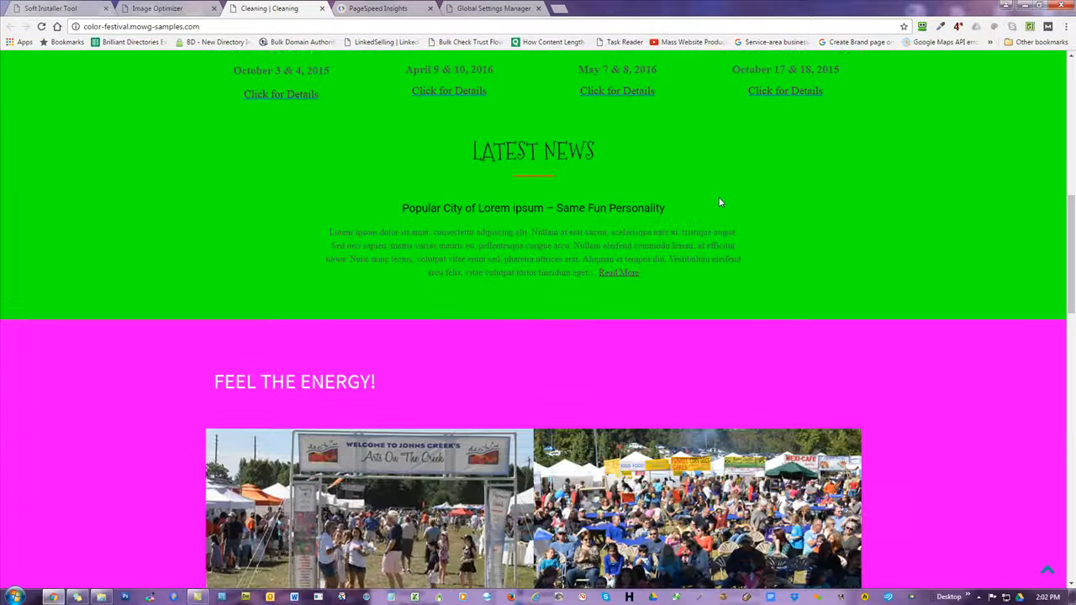
pyautogui.scroll(7, 720, 198)
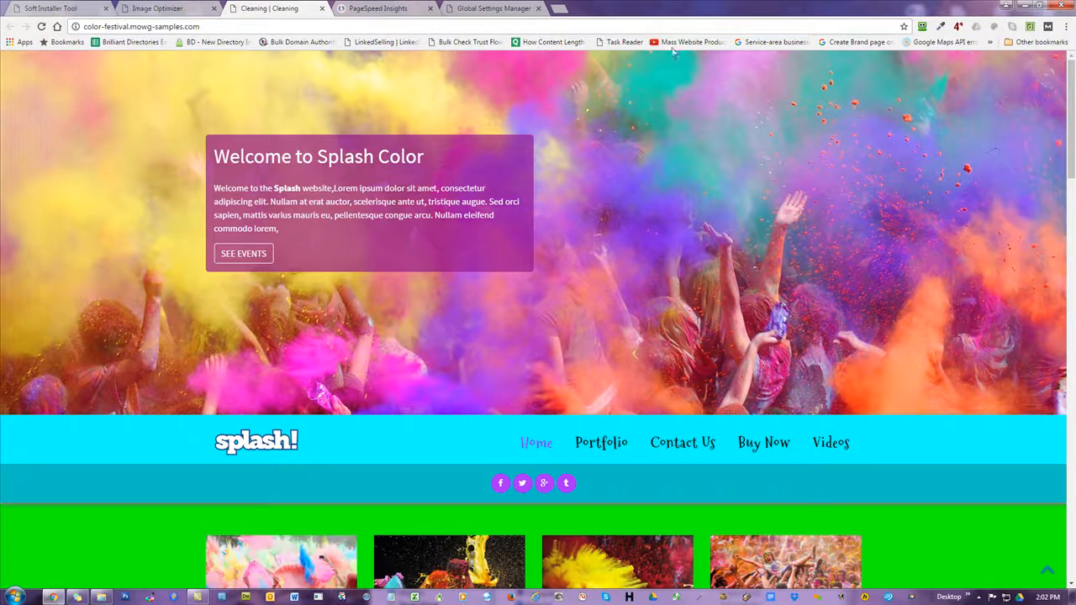
# Step: Open the file browser for the favicon icon in the sample site's Global Settings
pyautogui.click(496, 8)
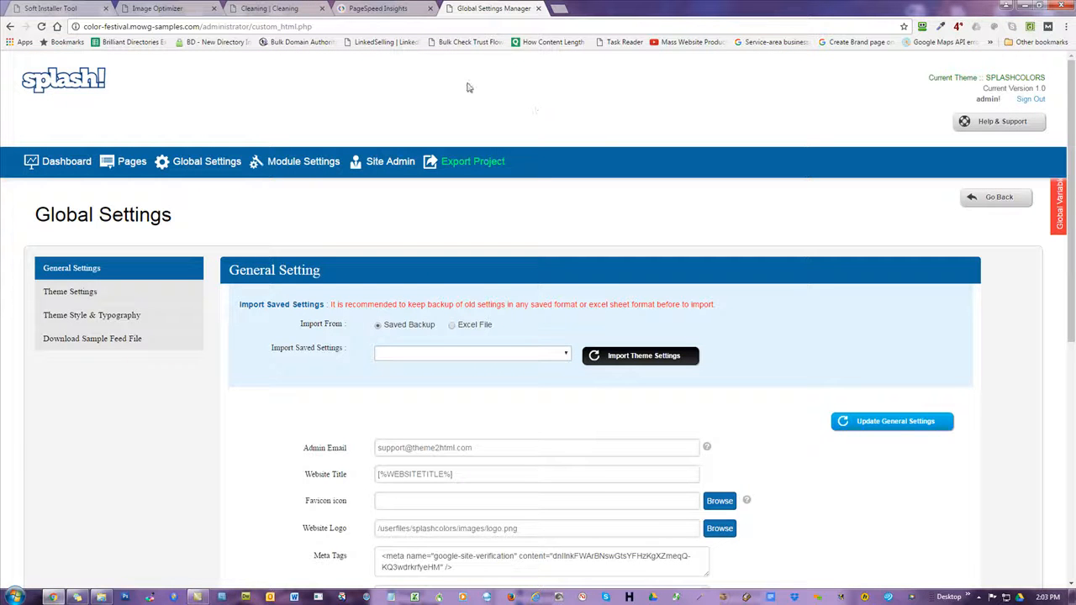
pyautogui.scroll(-5, 811, 370)
pyautogui.scroll(2, 806, 341)
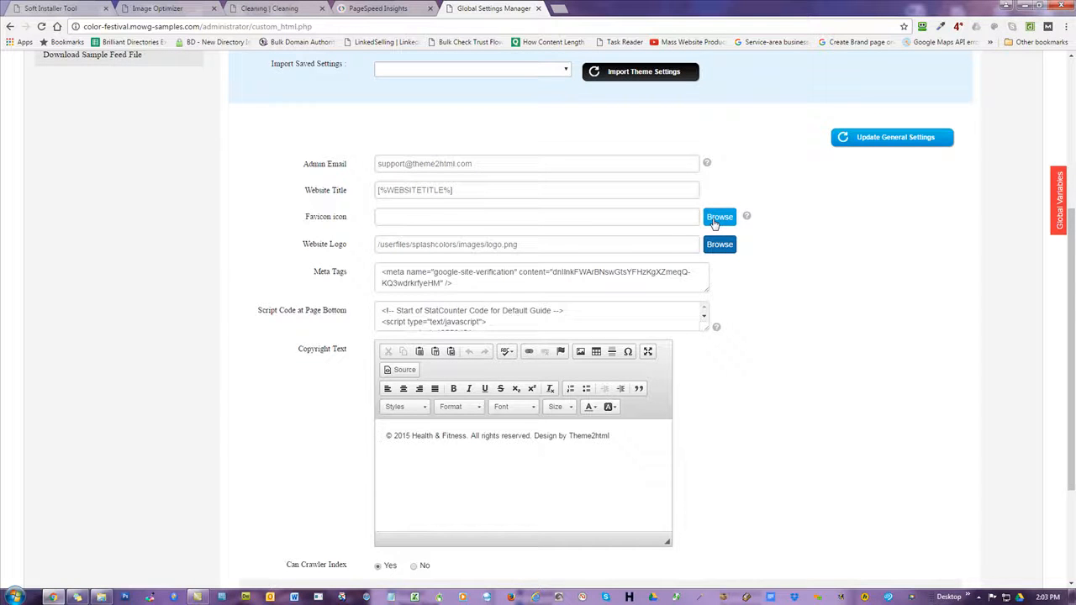
pyautogui.click(715, 219)
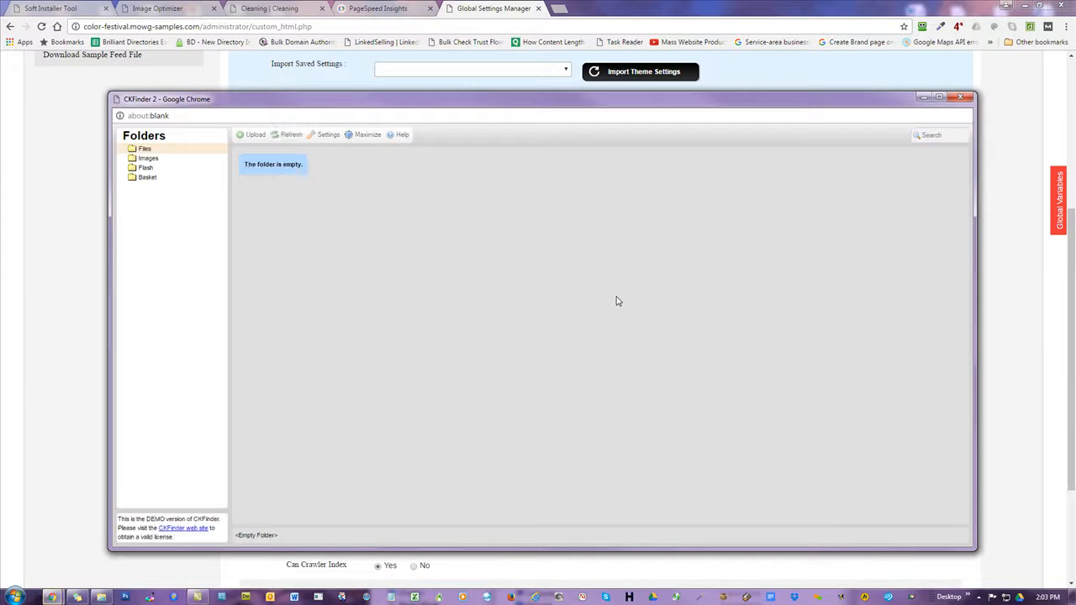
# Step: Check the files in the site's Images folder and download the whole folder as a zip
pyautogui.click(145, 160)
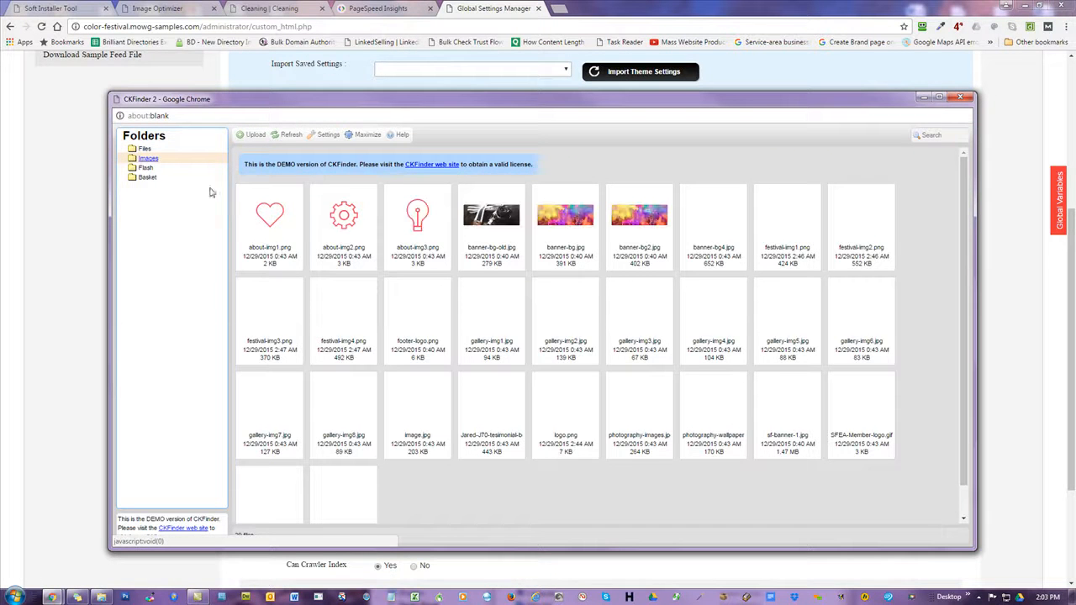
pyautogui.scroll(-2, 591, 365)
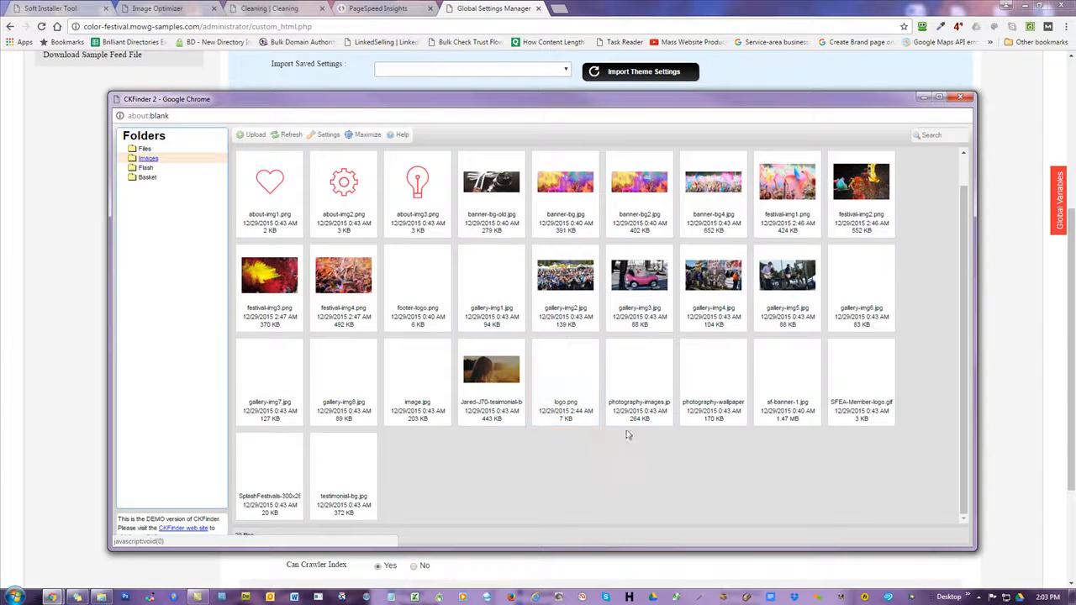
pyautogui.scroll(2, 620, 458)
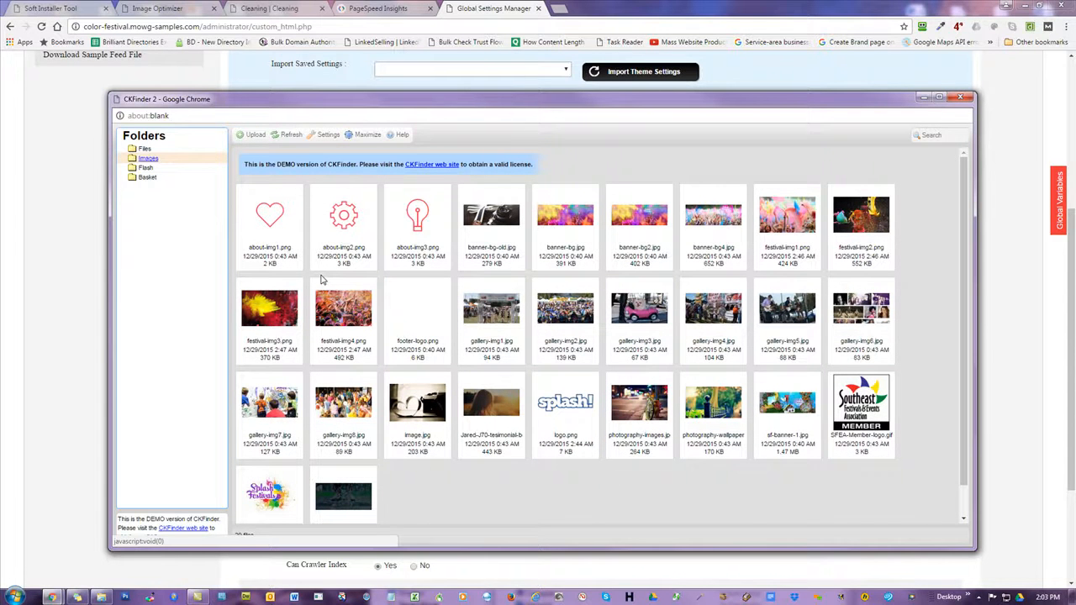
pyautogui.rightClick(149, 161)
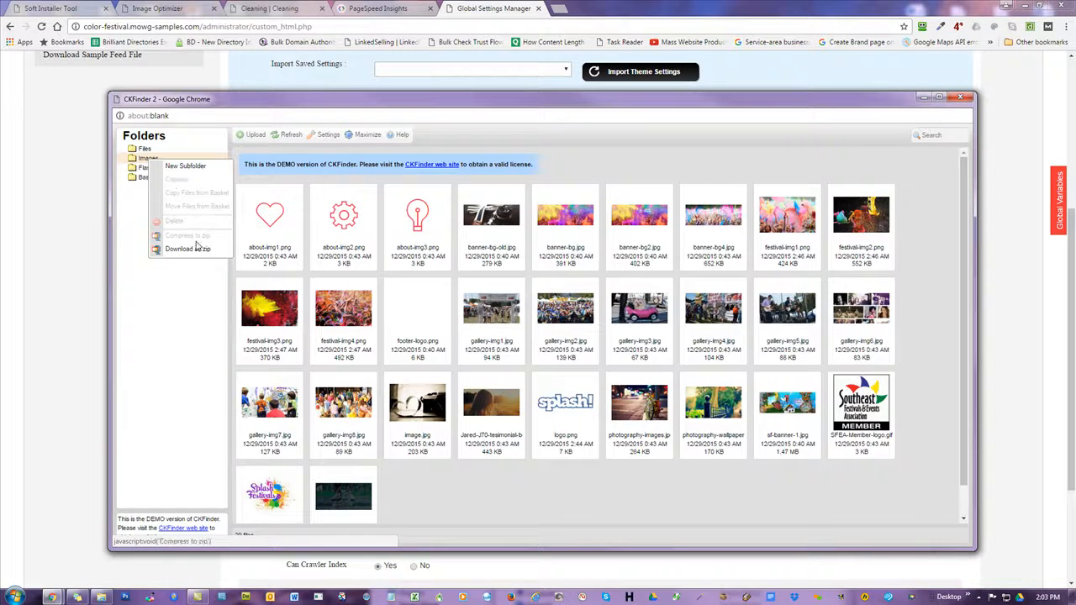
pyautogui.click(189, 250)
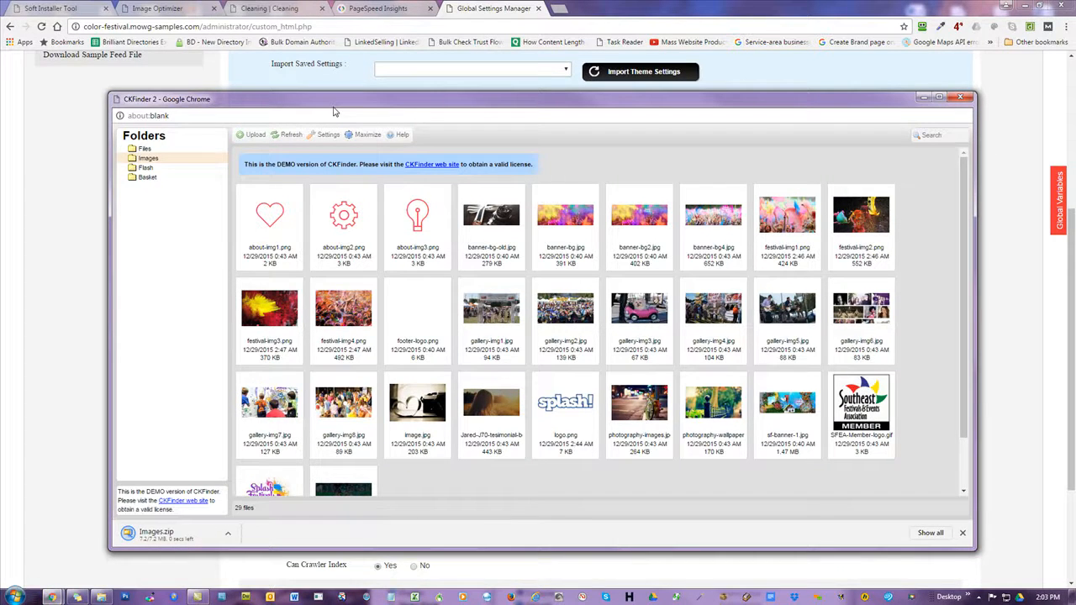
# Step: Move the CKFinder window out of the way and place the Image Optimizer page beside the exposed desktop
pyautogui.moveTo(337, 102); pyautogui.dragTo(1075, 91)
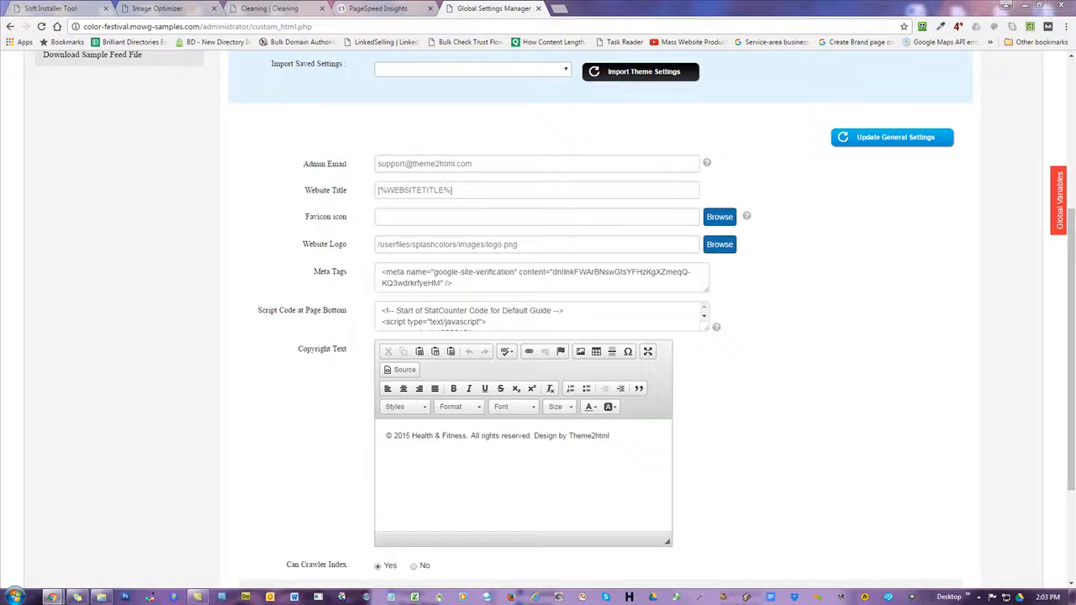
pyautogui.click(158, 9)
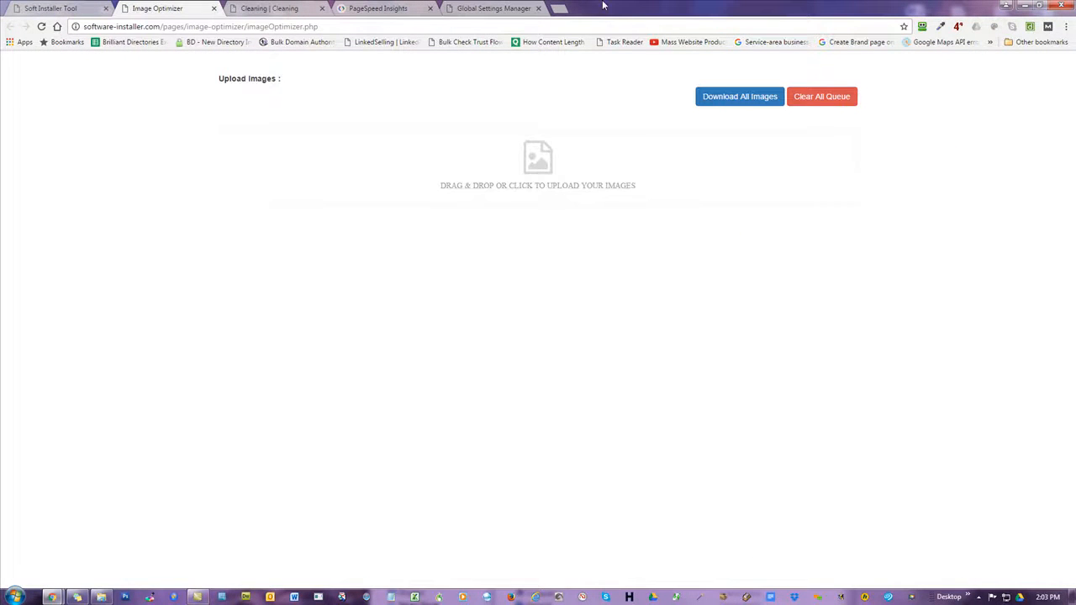
pyautogui.moveTo(603, 6); pyautogui.dragTo(870, 44)
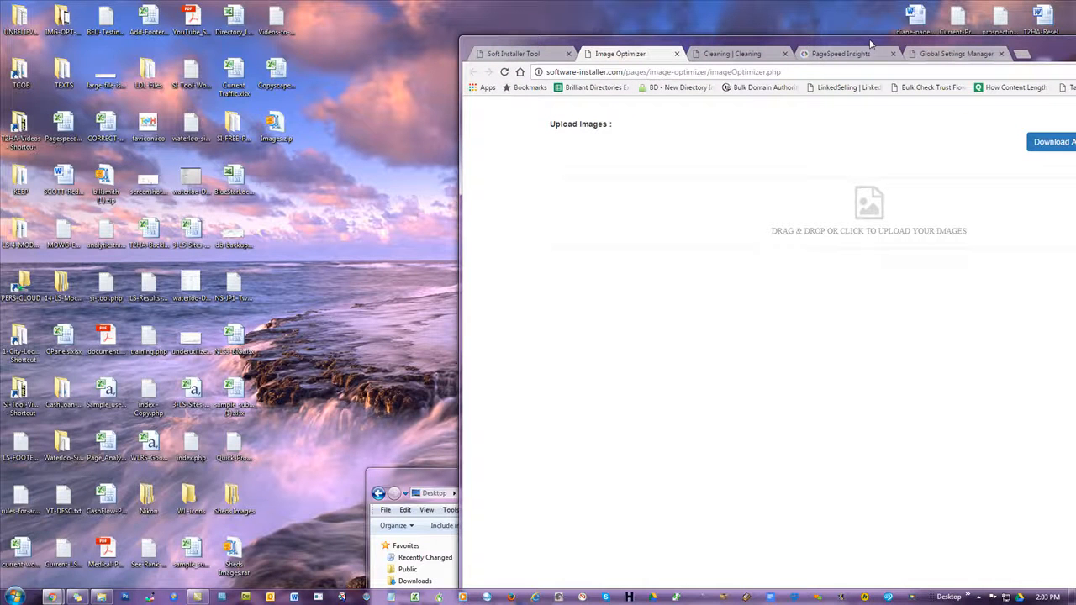
# Step: Try to upload Images.zip from the desktop directly to the Image Optimizer
pyautogui.moveTo(274, 126); pyautogui.dragTo(759, 196)
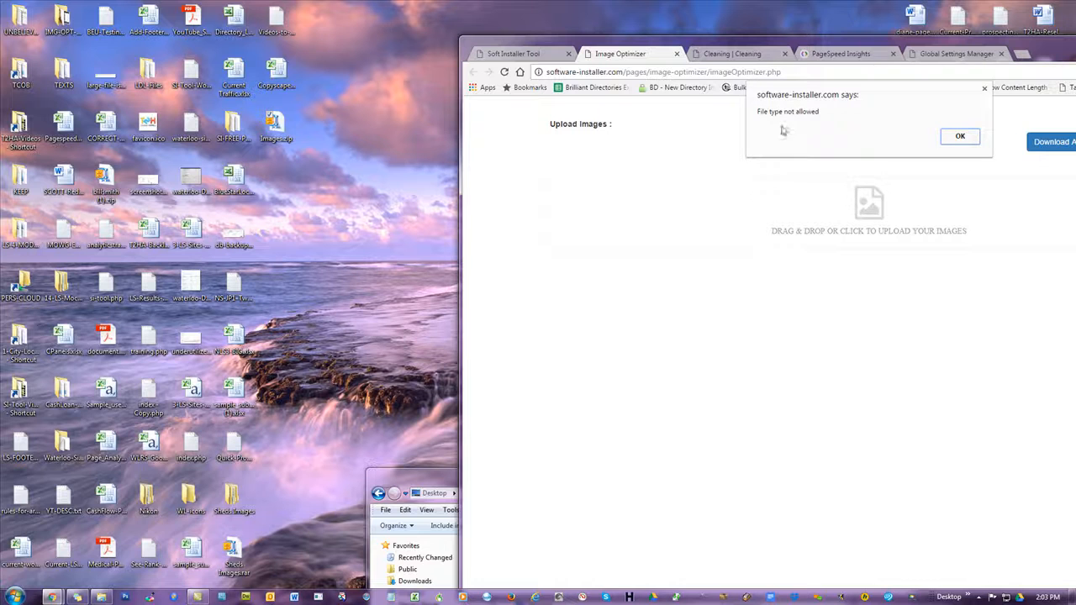
pyautogui.click(960, 139)
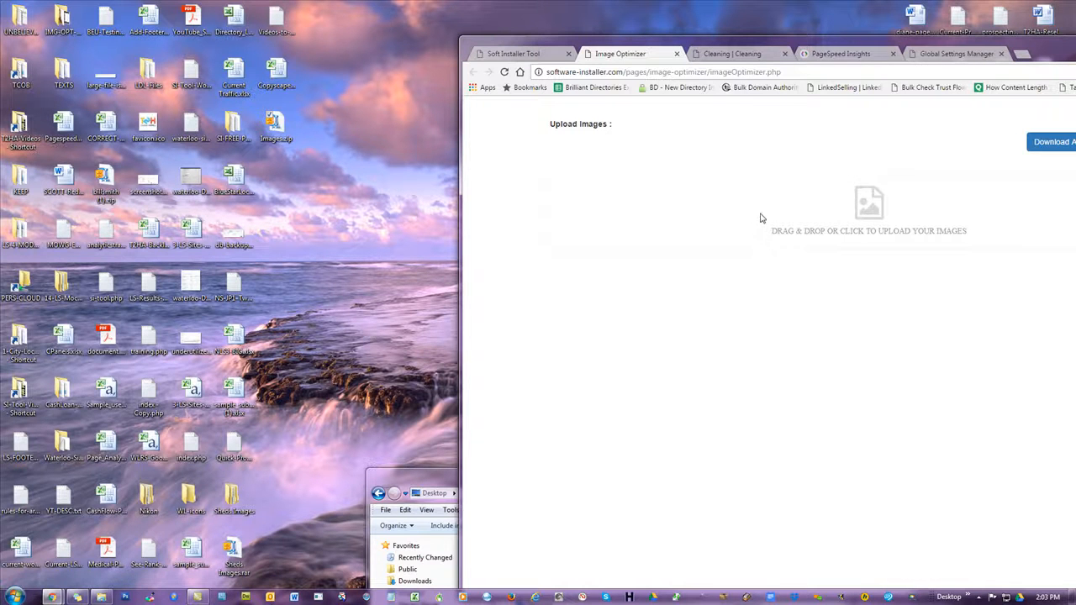
# Step: Extract Images.zip with WinZip to an Images folder on the desktop, and open that folder beside the Image Optimizer
pyautogui.rightClick(274, 124)
pyautogui.moveTo(323, 265)
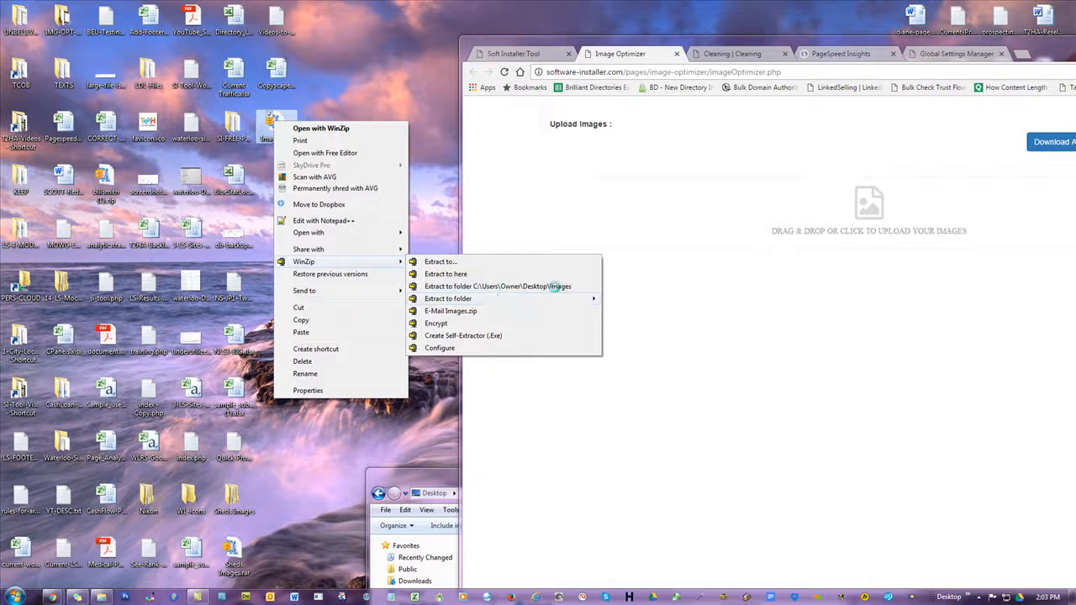
pyautogui.click(555, 286)
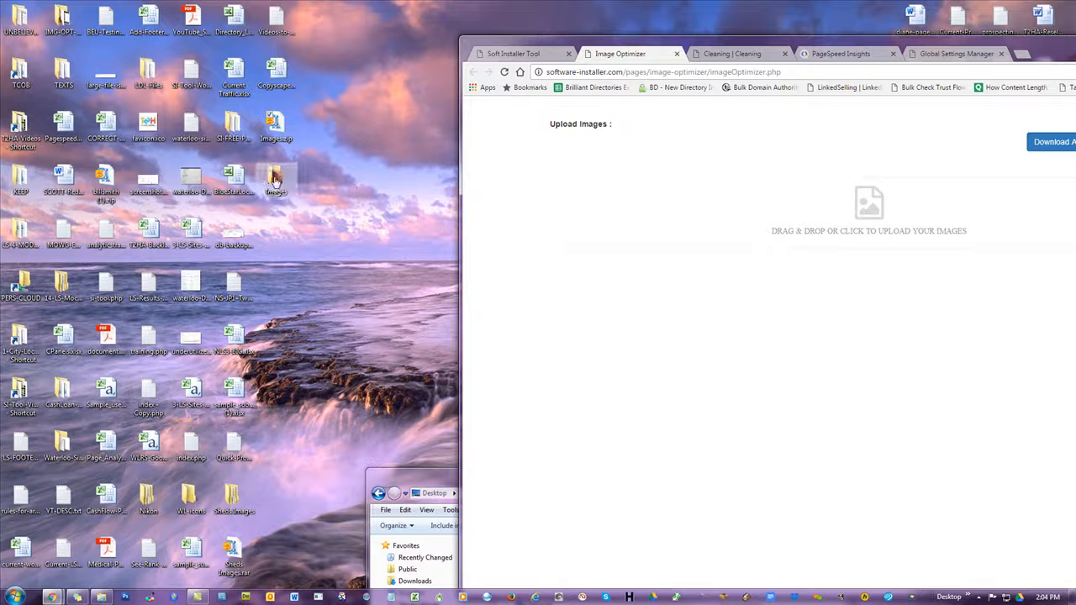
pyautogui.doubleClick(278, 182)
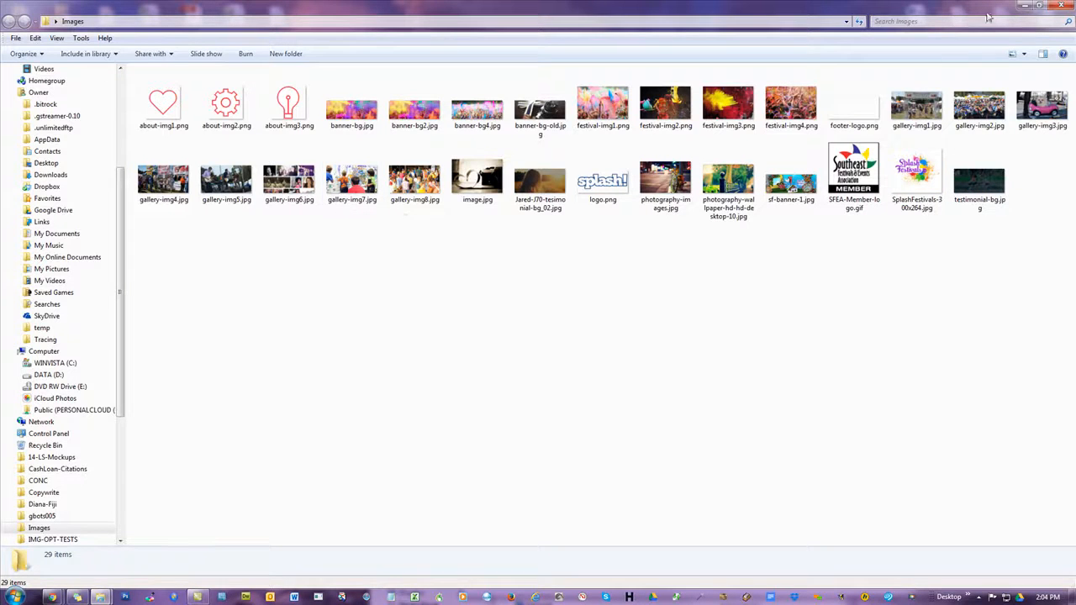
pyautogui.click(1040, 6)
pyautogui.moveTo(739, 17); pyautogui.dragTo(380, 17)
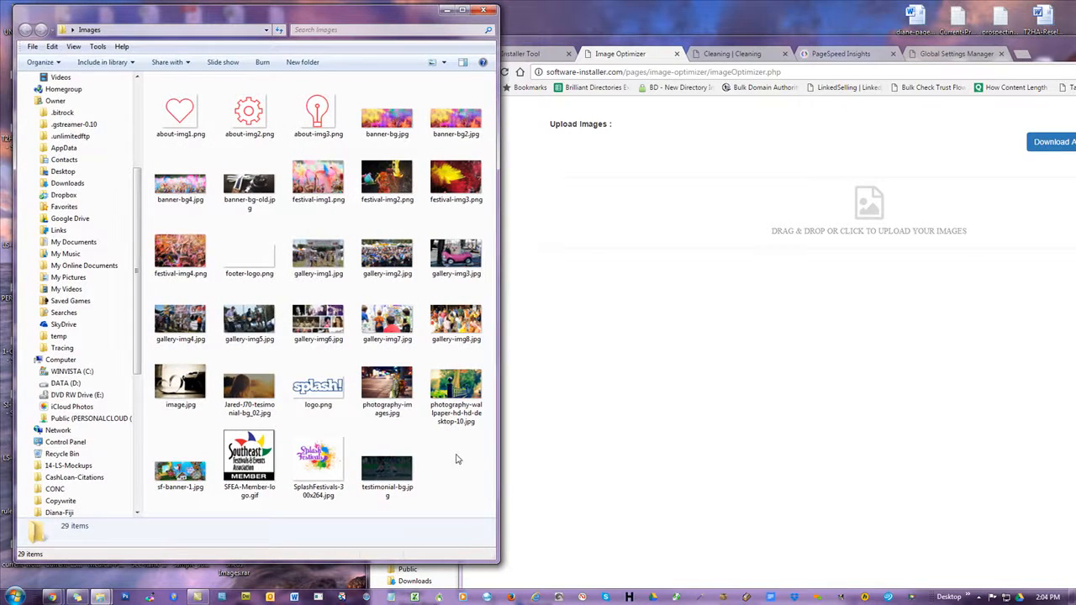
# Step: Upload all files from the extracted Images folder to the Image Optimizer, dismissing any file type alert
pyautogui.hotkey('ctrl', 'a')
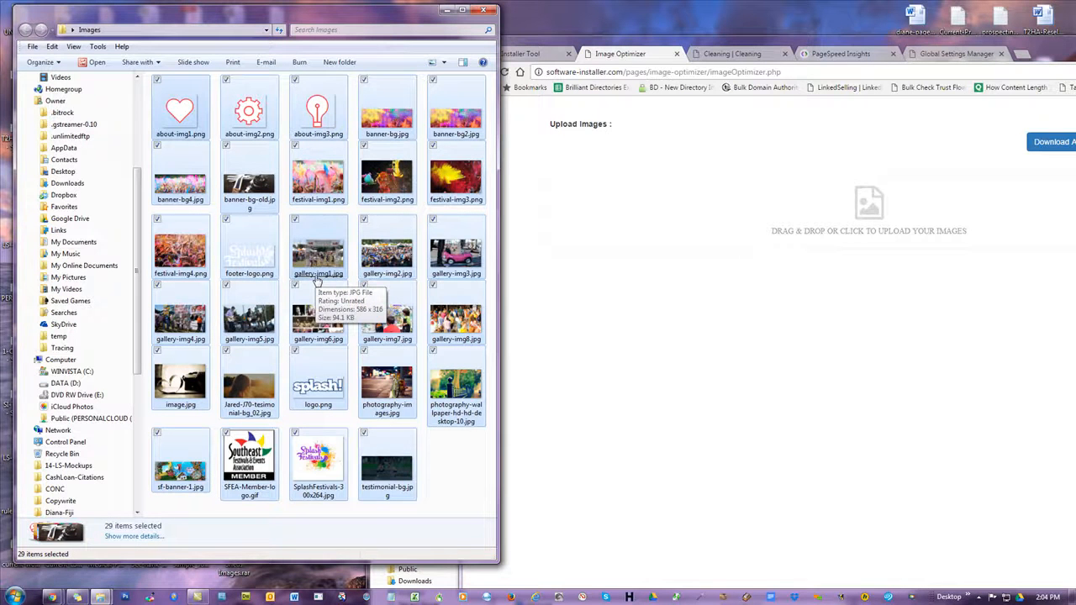
pyautogui.moveTo(383, 99); pyautogui.dragTo(805, 207)
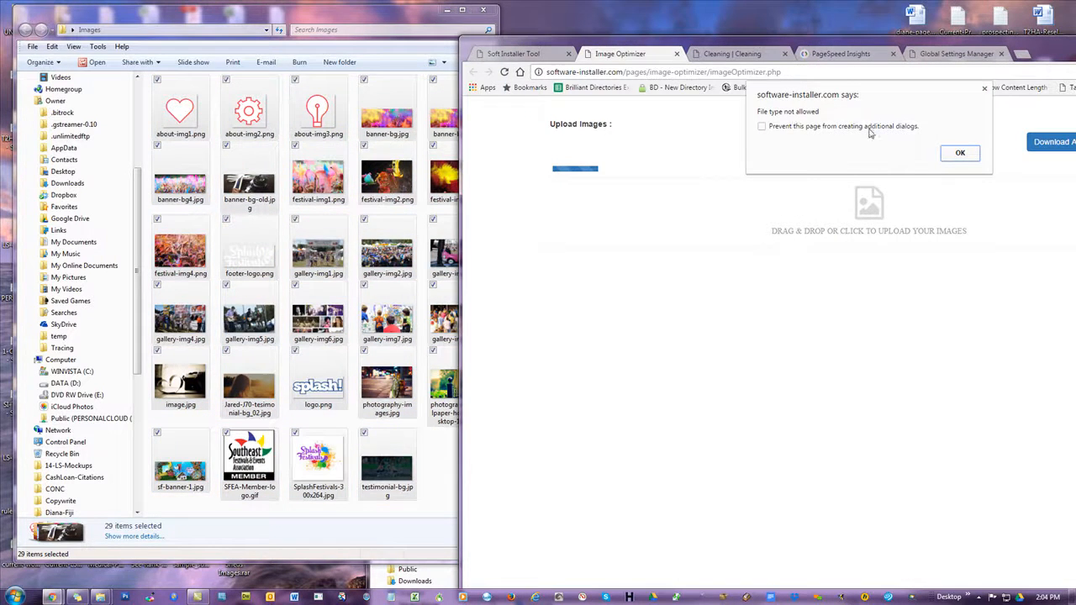
pyautogui.click(957, 151)
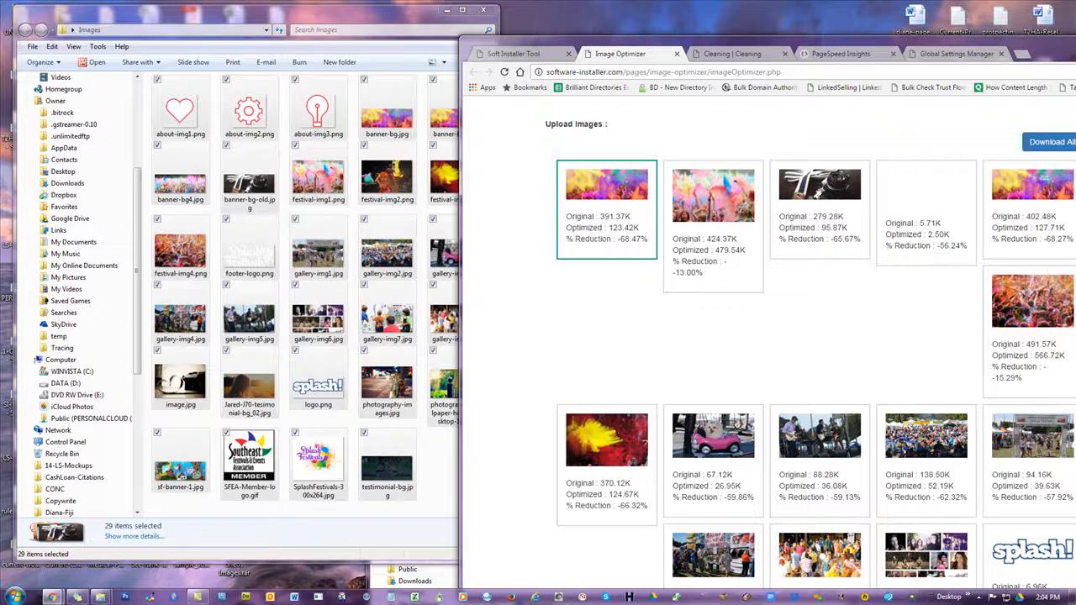
# Step: Examine the original size, optimized size and percentage reduction of each uploaded image across the full-screen results page
pyautogui.press('super+Up')
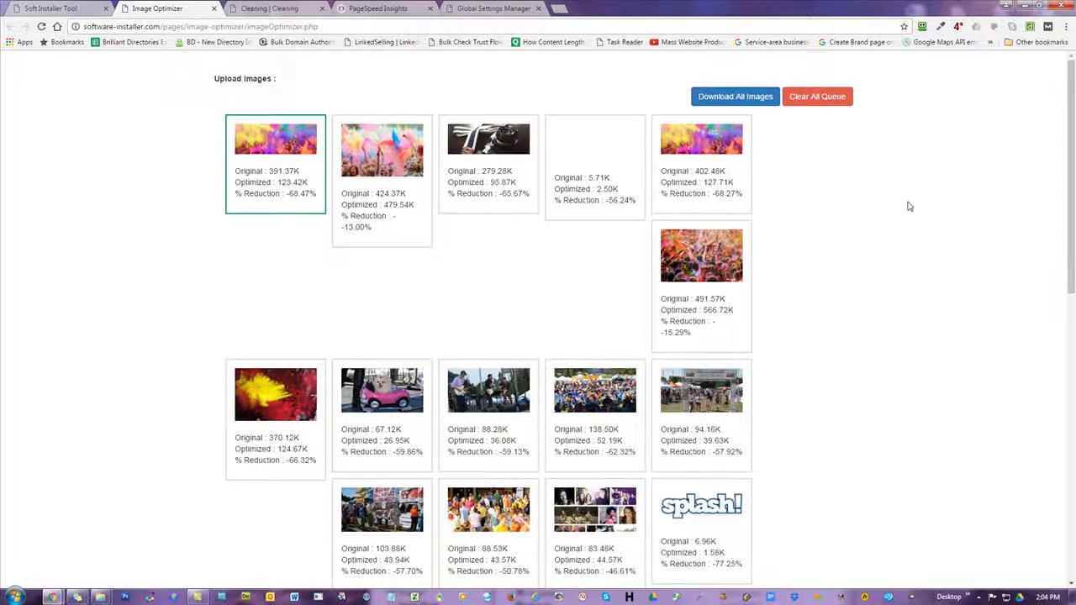
pyautogui.scroll(-1, 906, 213)
pyautogui.scroll(-6, 906, 213)
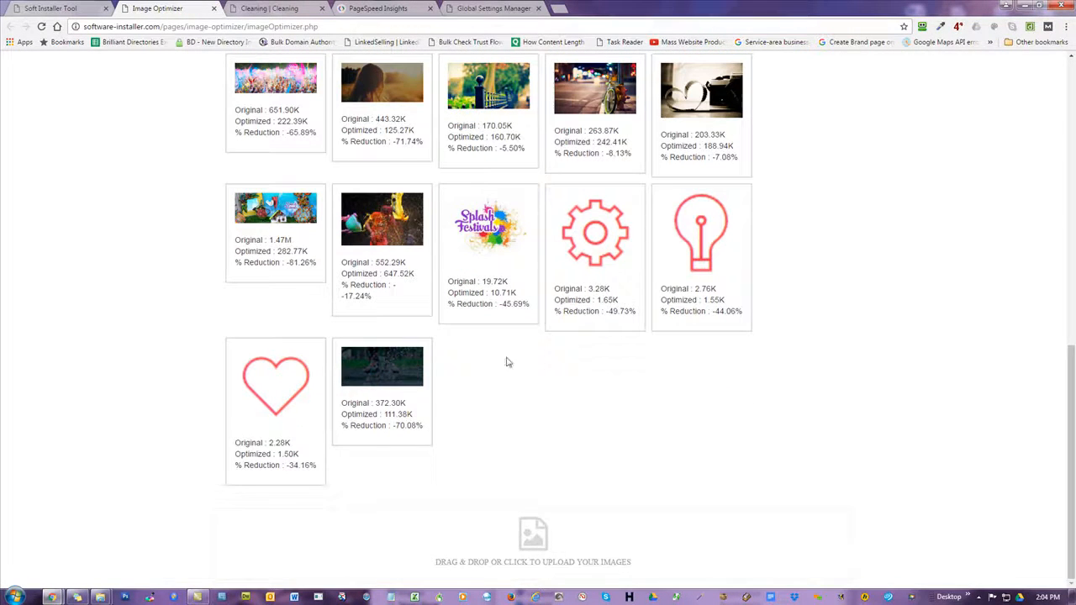
pyautogui.moveTo(303, 278)
pyautogui.moveTo(377, 308)
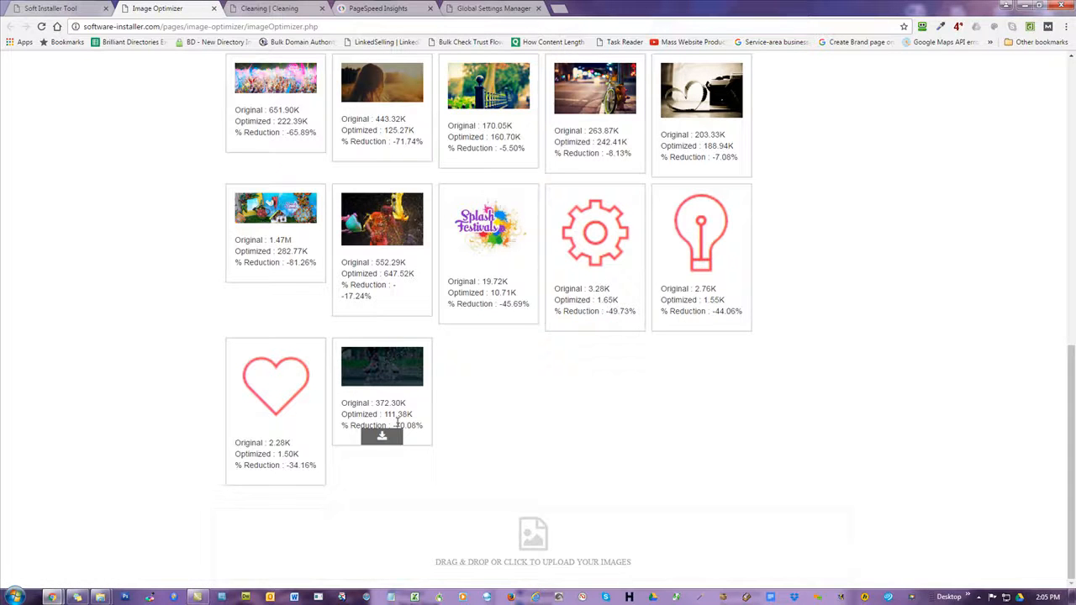
pyautogui.scroll(1, 874, 371)
pyautogui.scroll(2, 874, 370)
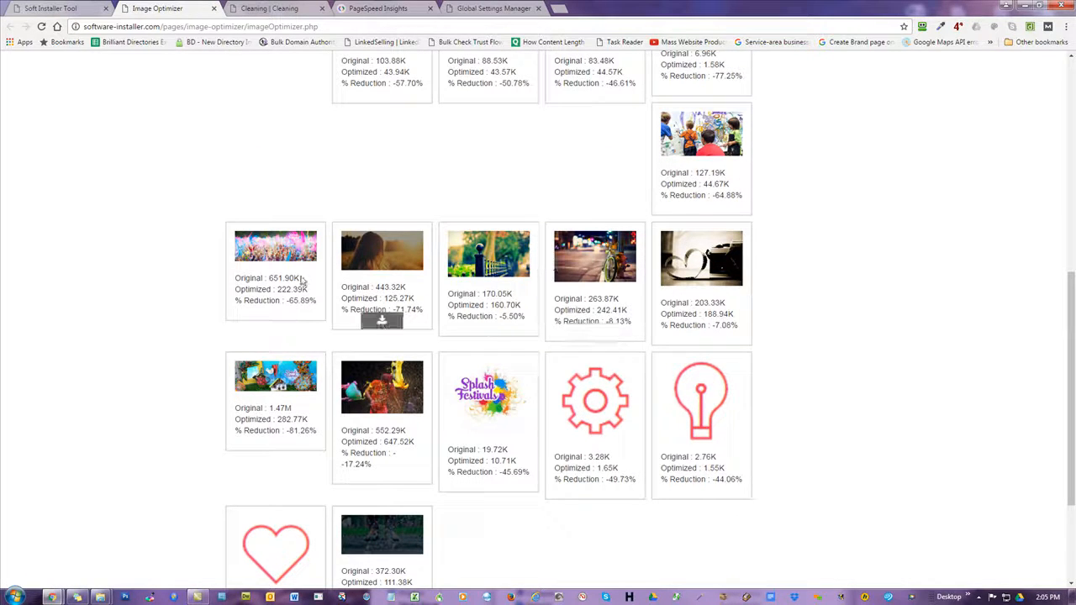
pyautogui.scroll(2, 840, 208)
pyautogui.scroll(4, 878, 210)
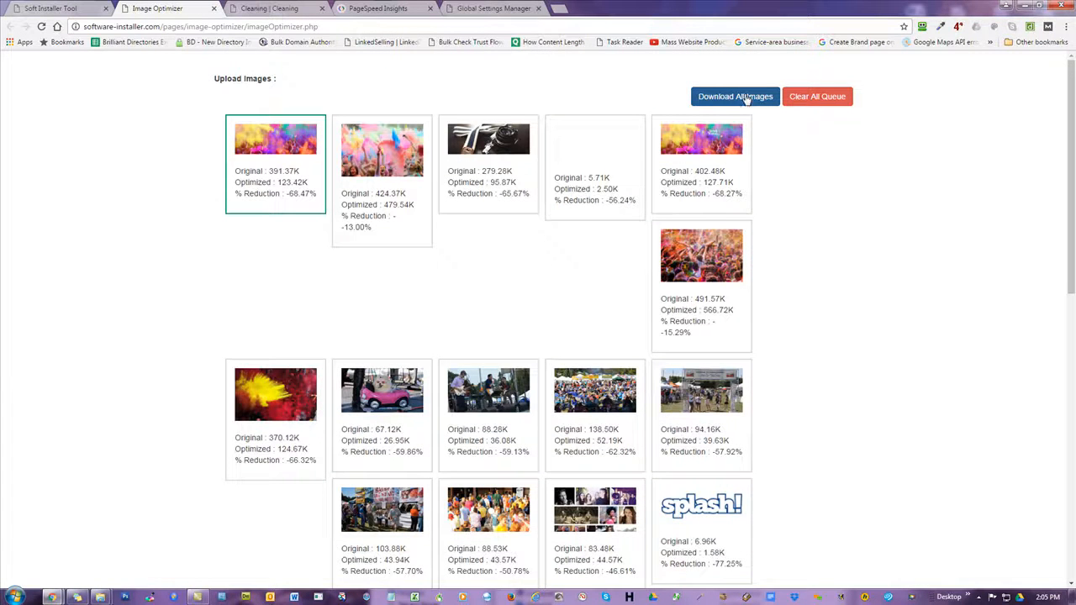
# Step: Place the optimizer results beside the desktop and close the Images folder window
pyautogui.moveTo(281, 173)
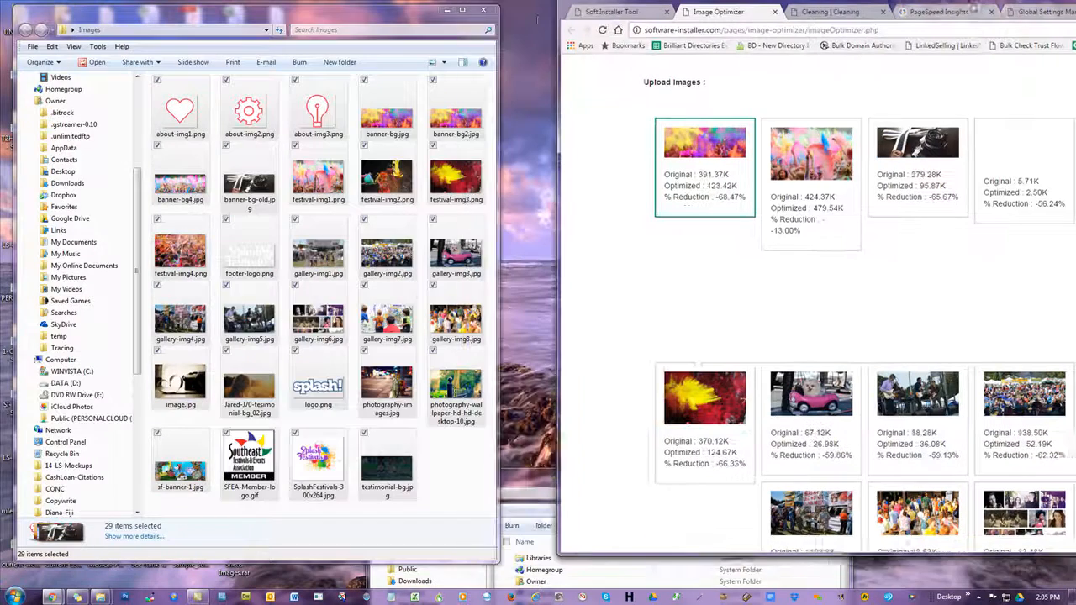
pyautogui.click(485, 11)
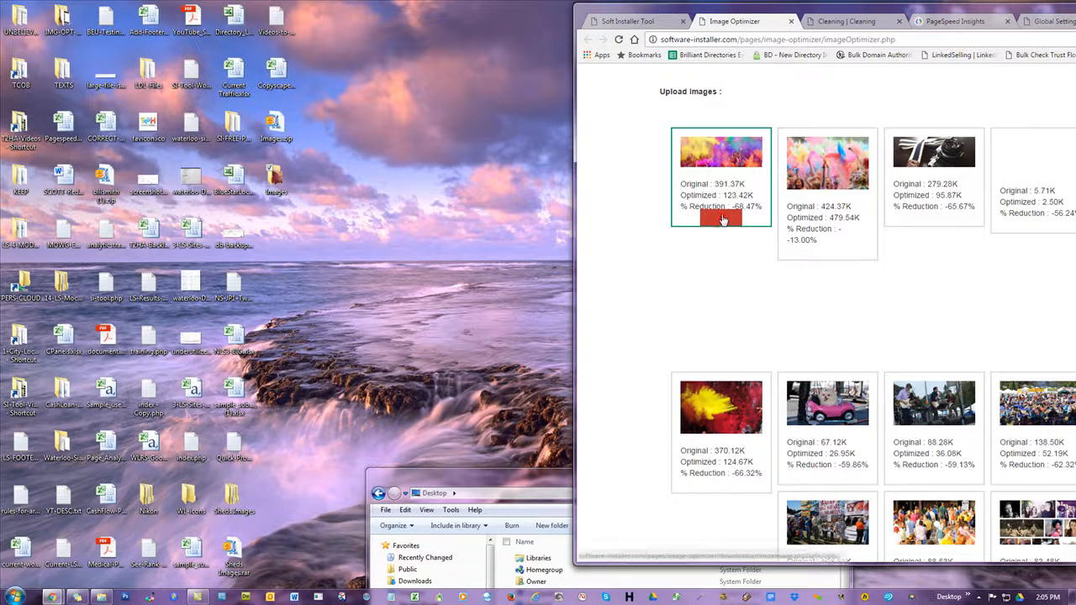
# Step: Download the optimized banner-bg.jpg and festival-img1.png individually to the desktop
pyautogui.click(720, 220)
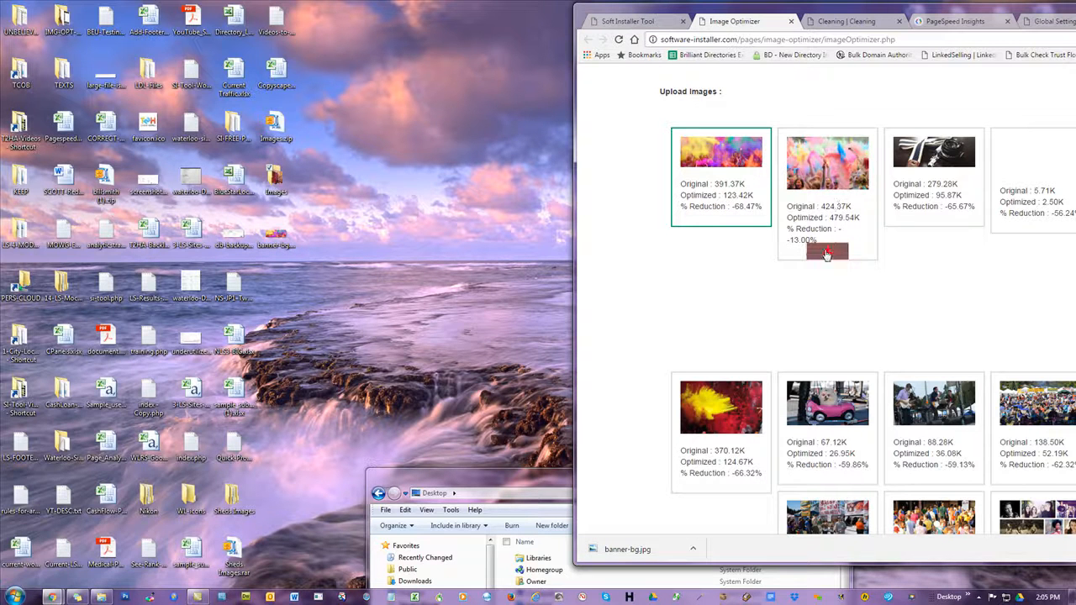
pyautogui.click(827, 252)
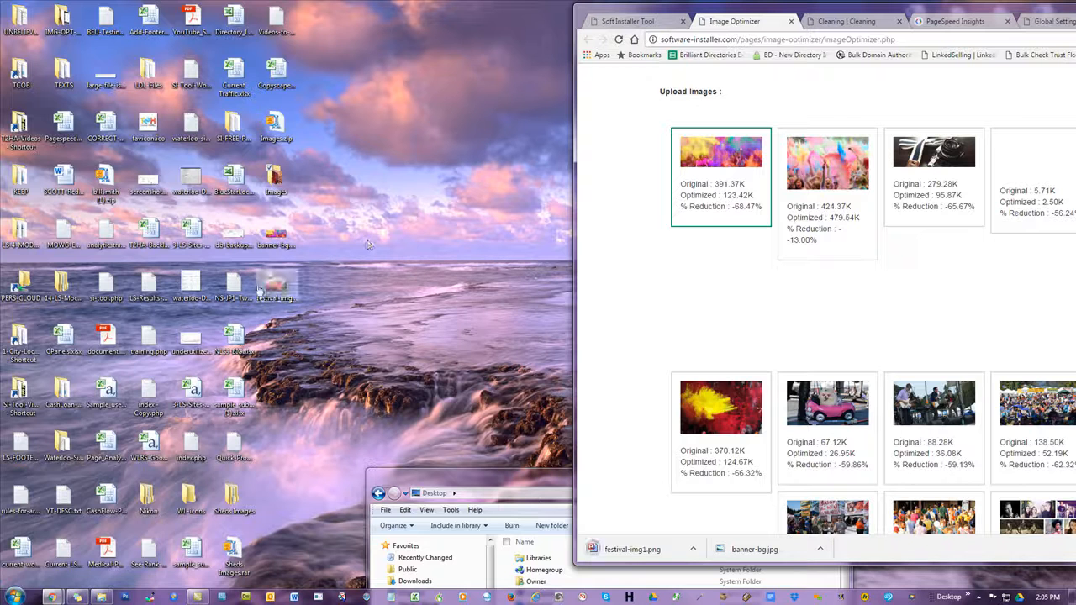
pyautogui.click(827, 252)
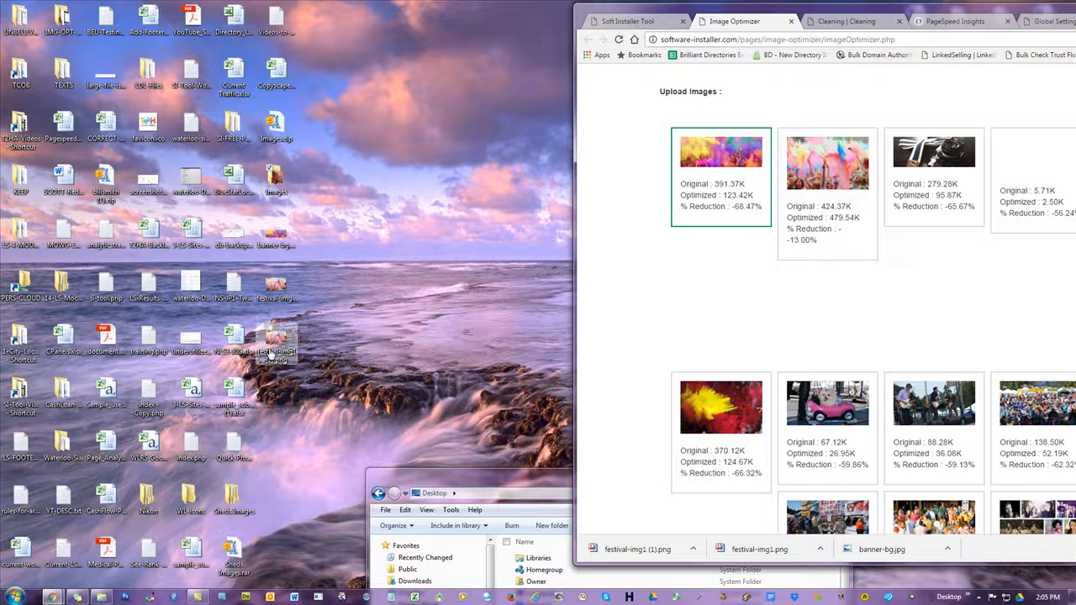
# Step: Delete the individually downloaded banner-bg and festival-img1 images from the desktop
pyautogui.moveTo(336, 378); pyautogui.dragTo(272, 242)
pyautogui.rightClick(272, 242)
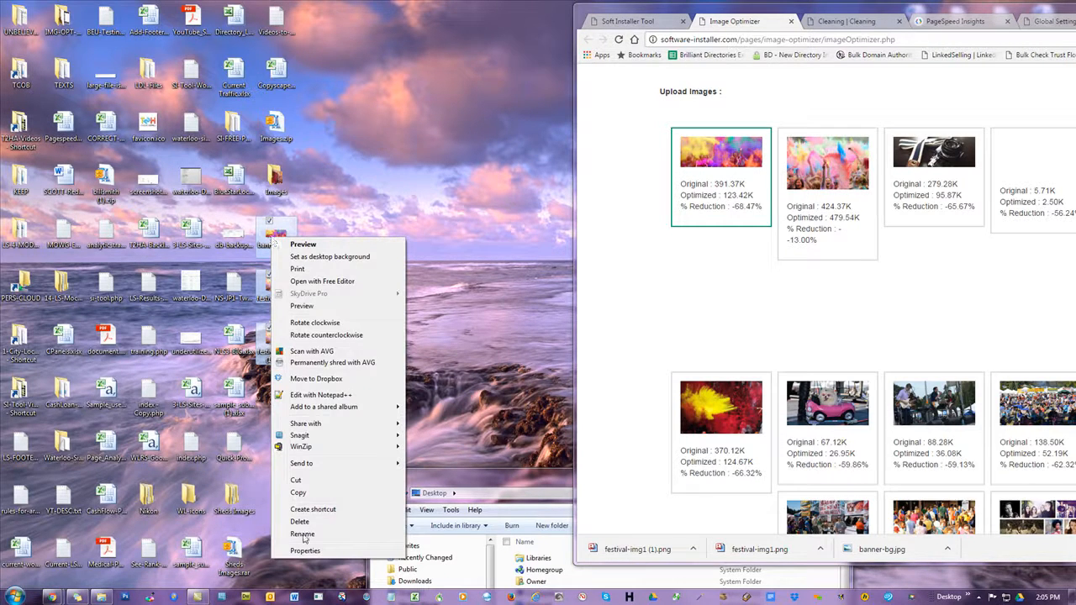
pyautogui.click(307, 520)
pyautogui.click(580, 308)
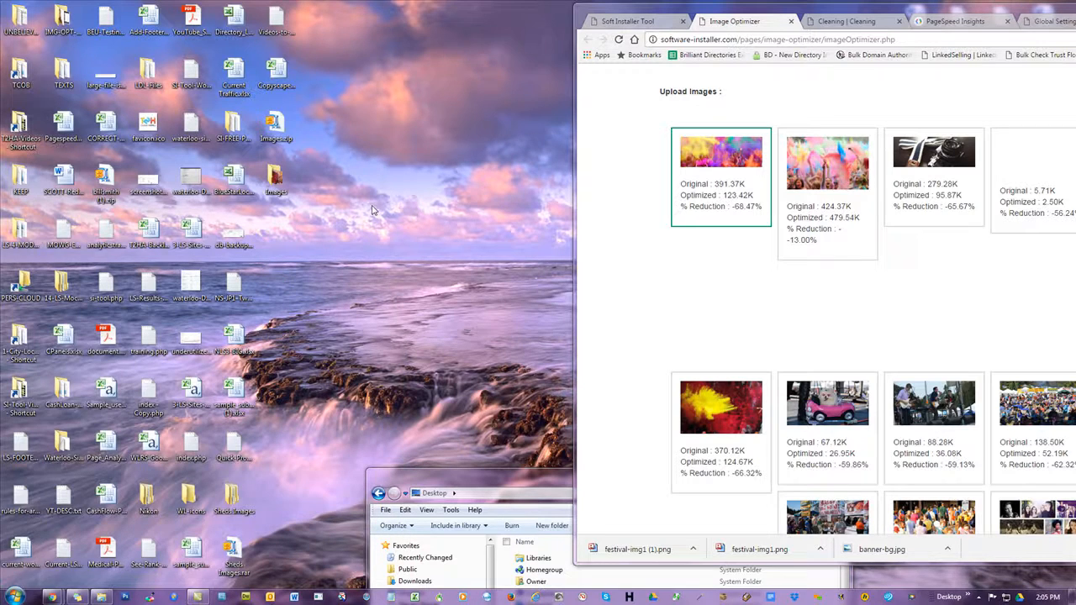
# Step: Download all optimized images in bulk from the maximized Image Optimizer, and move the browser aside to reveal the desktop
pyautogui.moveTo(1075, 10); pyautogui.dragTo(924, 0)
pyautogui.scroll(-2, 587, 353)
pyautogui.scroll(2, 587, 353)
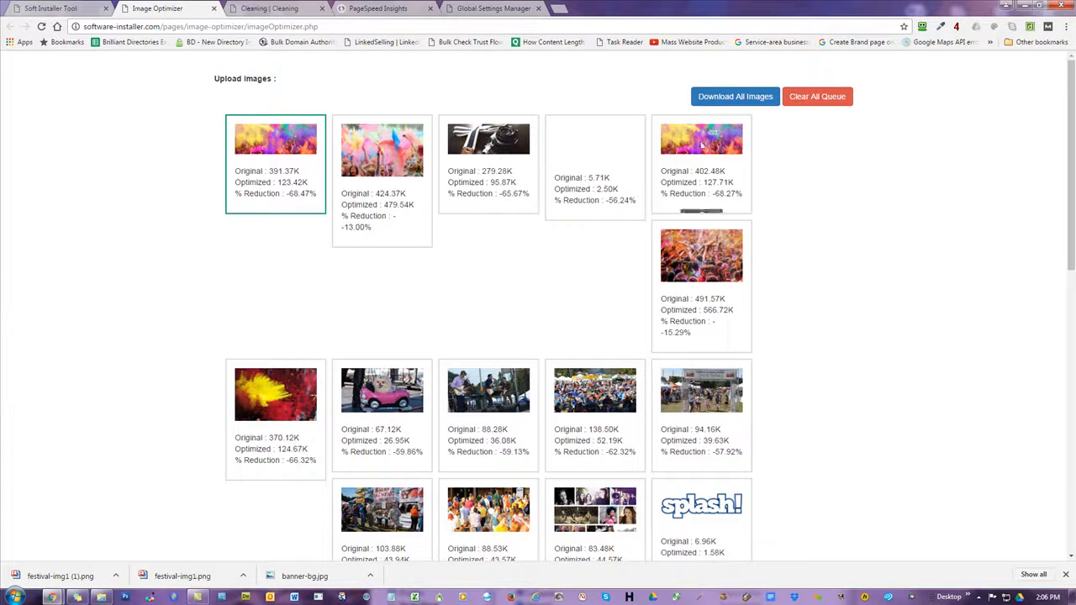
pyautogui.click(736, 98)
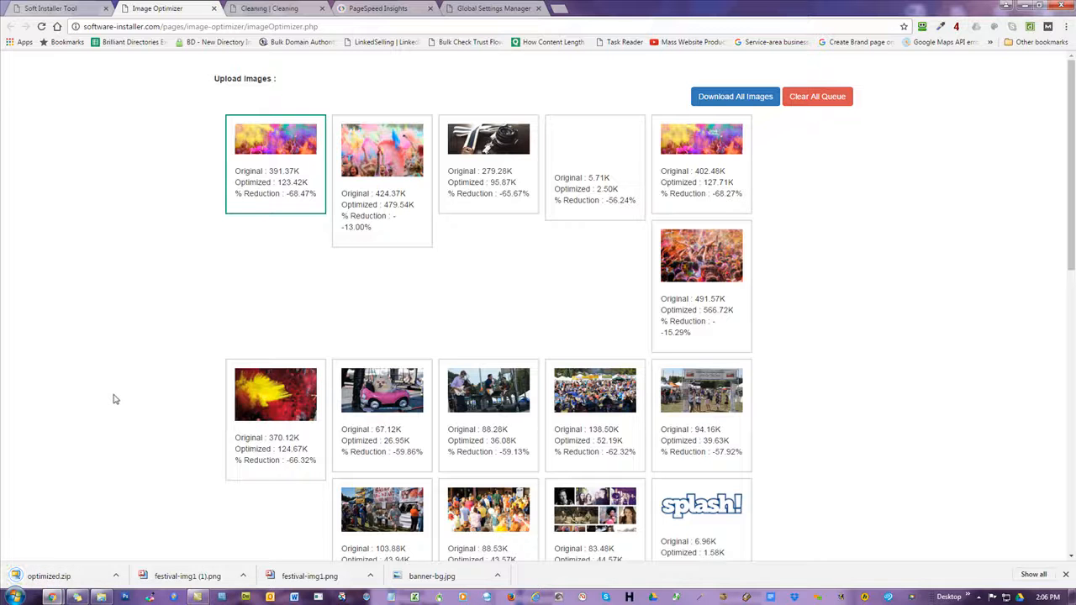
pyautogui.moveTo(623, 5); pyautogui.dragTo(893, 137)
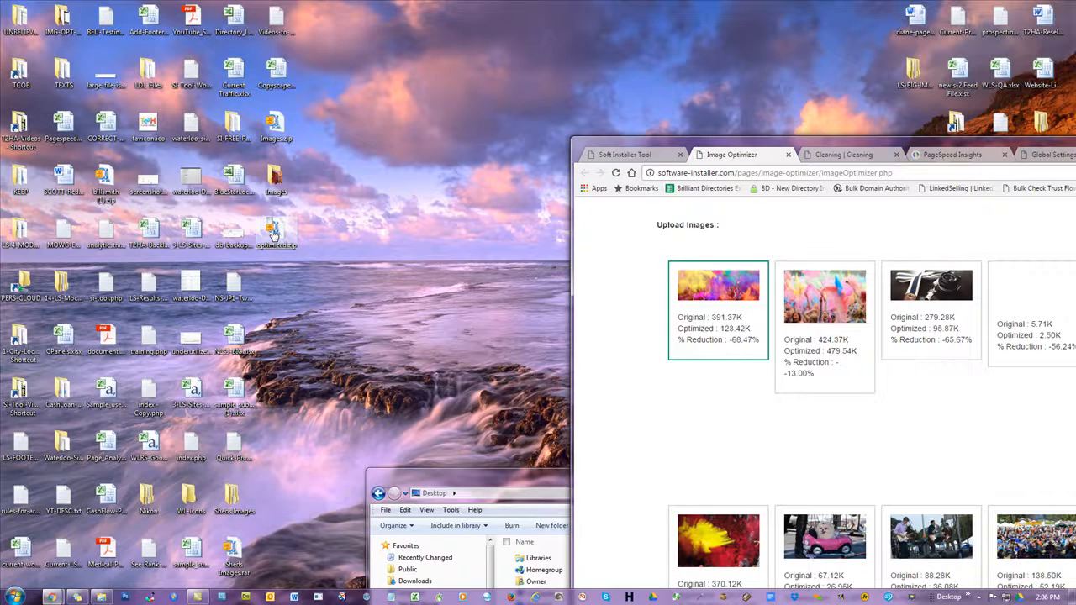
# Step: Bring the CKFinder window forward, view the file actions for all files in its Images folder, and locate Images.zip on the desktop
pyautogui.moveTo(1075, 126); pyautogui.dragTo(339, 68)
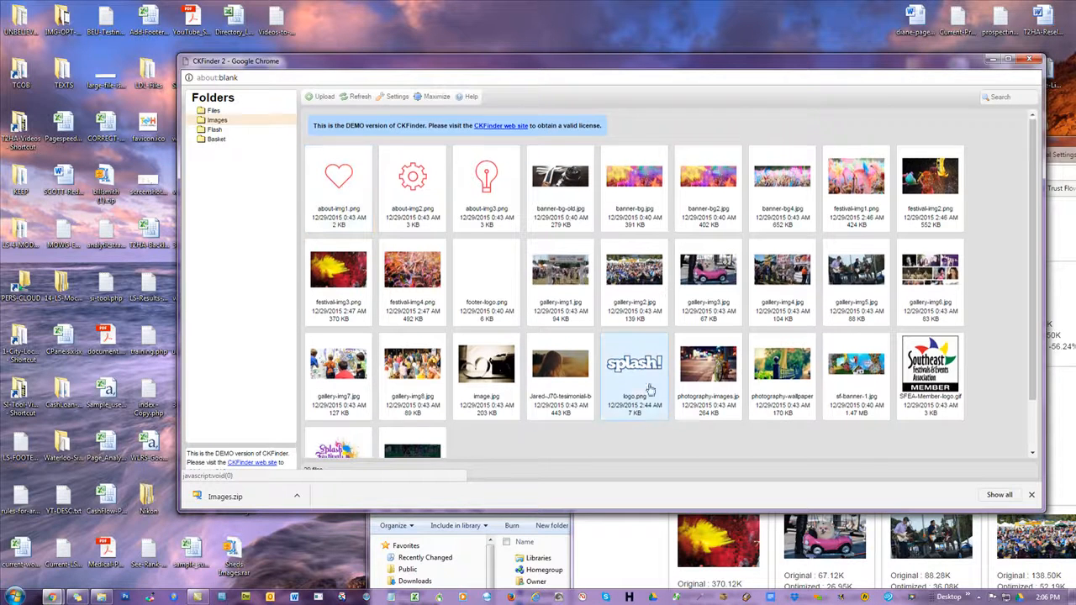
pyautogui.scroll(-1, 574, 418)
pyautogui.scroll(1, 547, 408)
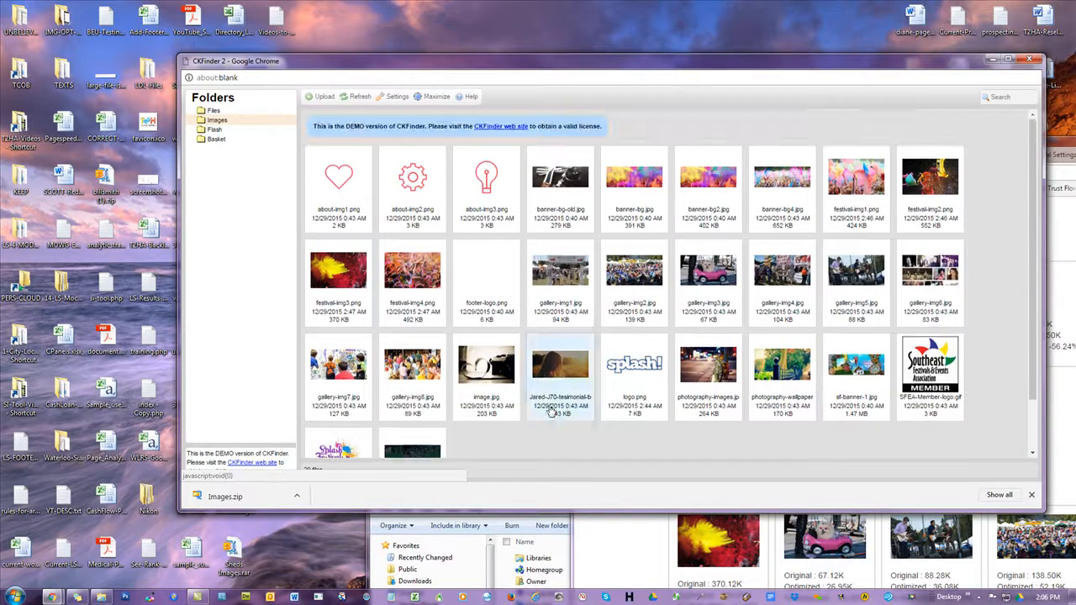
pyautogui.click(342, 182)
pyautogui.scroll(-1, 406, 397)
pyautogui.keyDown('shift'); pyautogui.click(406, 397); pyautogui.keyUp('shift')
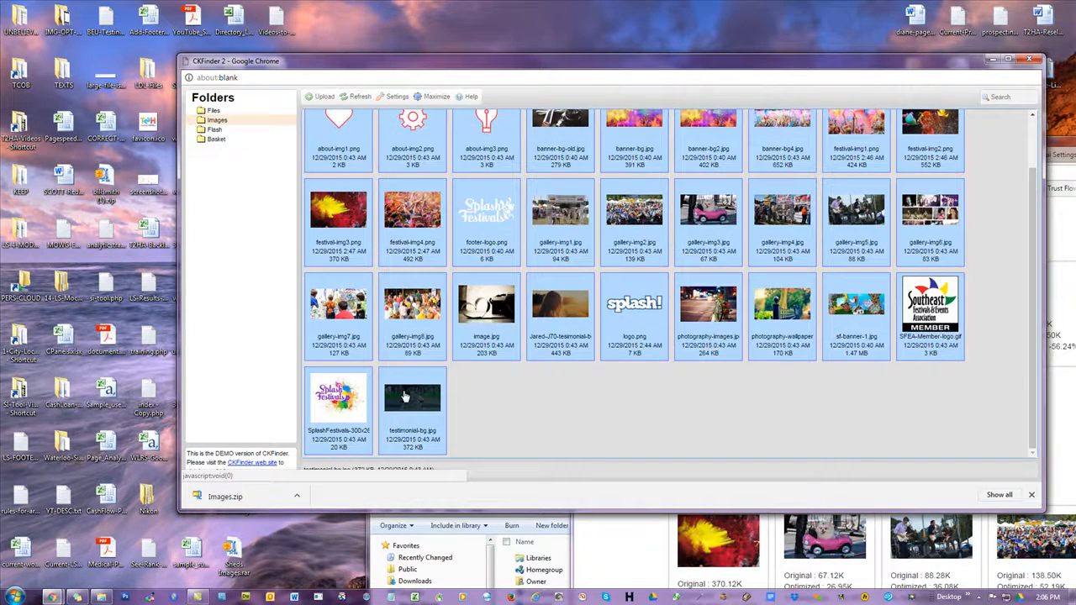
pyautogui.rightClick(406, 397)
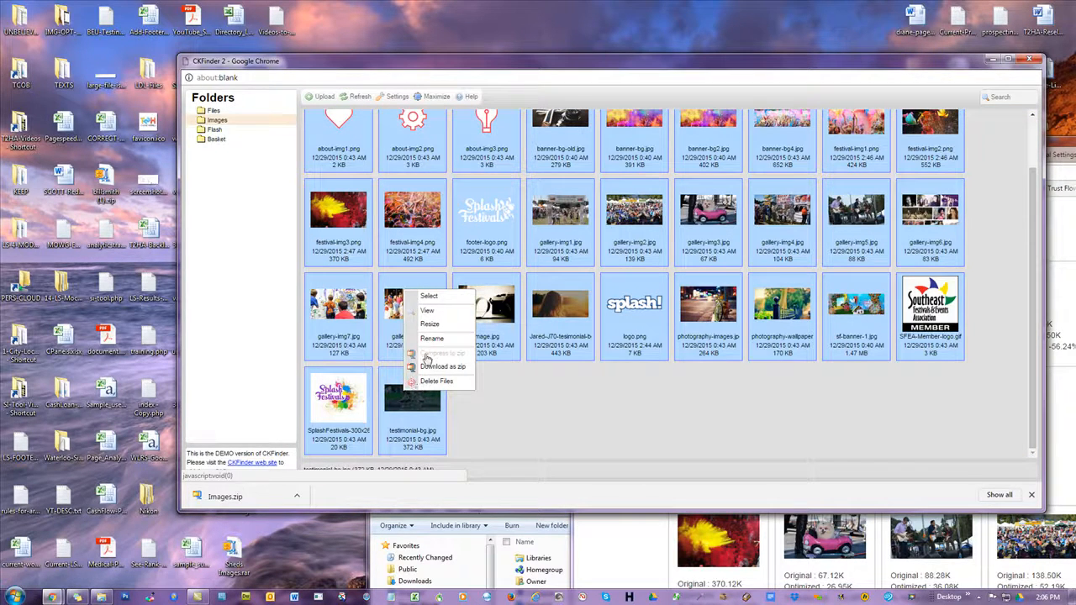
pyautogui.click(426, 359)
pyautogui.click(560, 425)
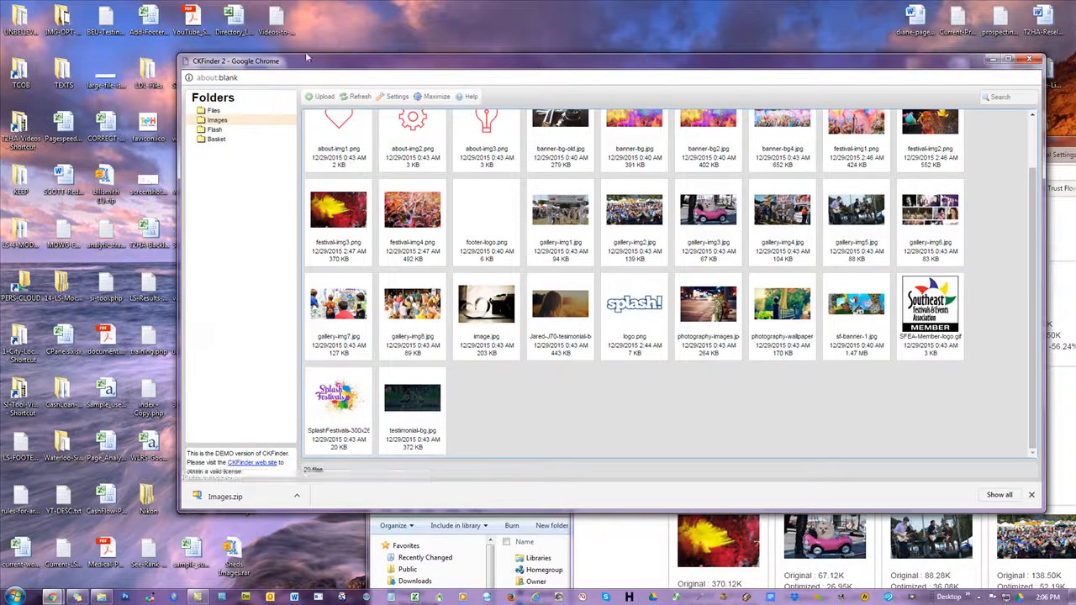
pyautogui.moveTo(308, 61); pyautogui.dragTo(448, 70)
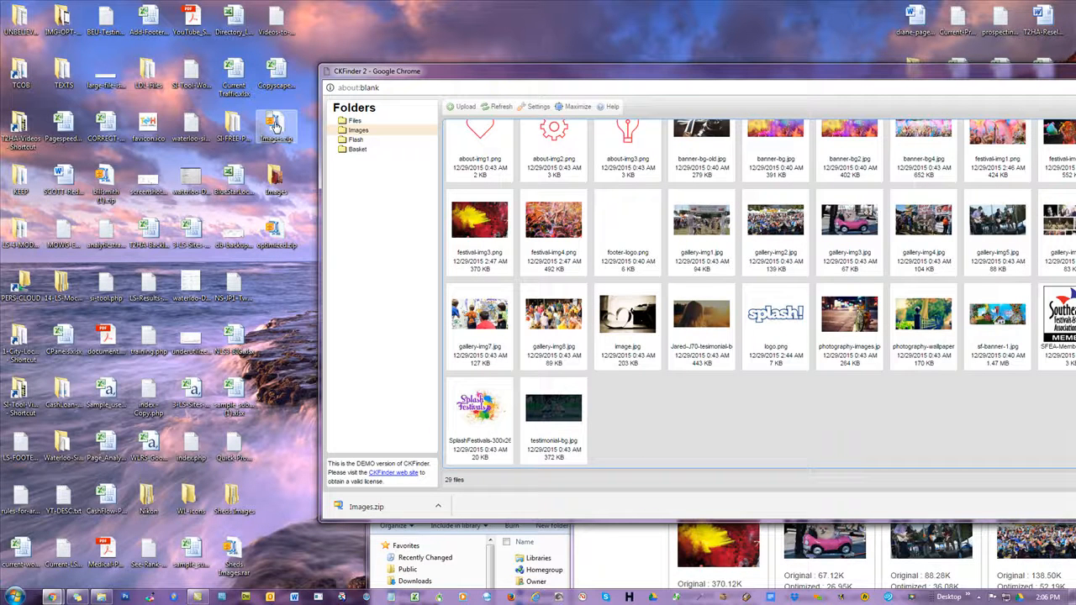
pyautogui.click(600, 137)
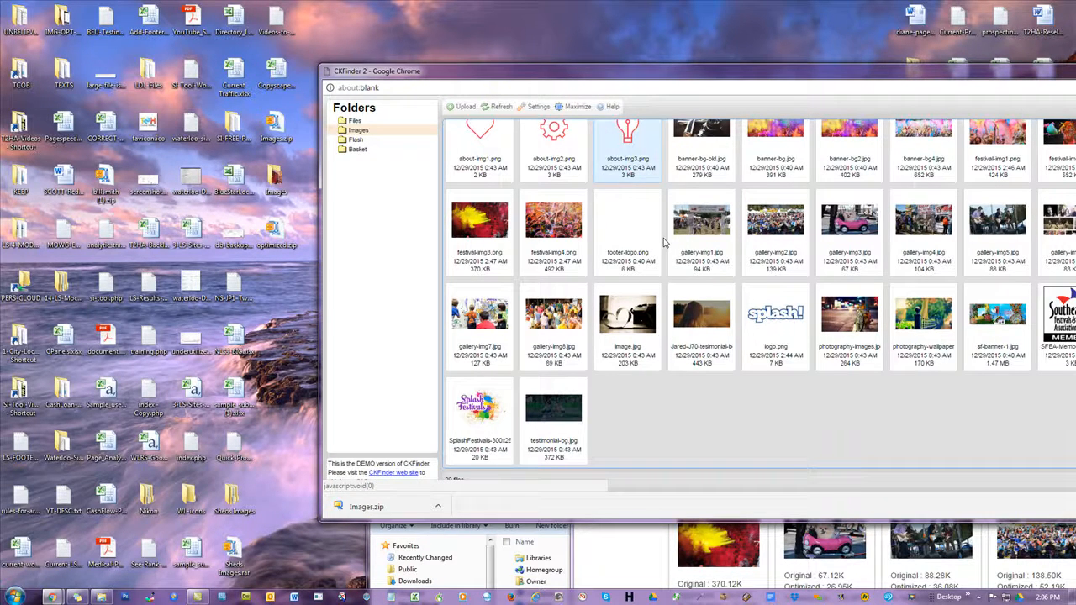
# Step: Dismiss CKFinder's download bar and delete all files from its Images folder, confirming the deletion
pyautogui.moveTo(848, 78); pyautogui.dragTo(647, 57)
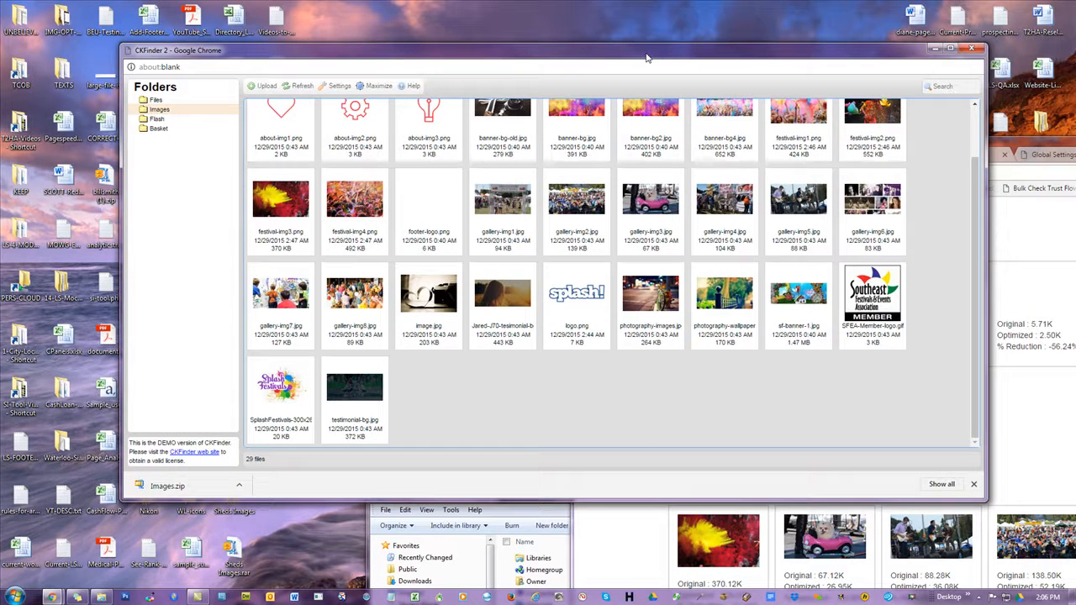
pyautogui.click(972, 485)
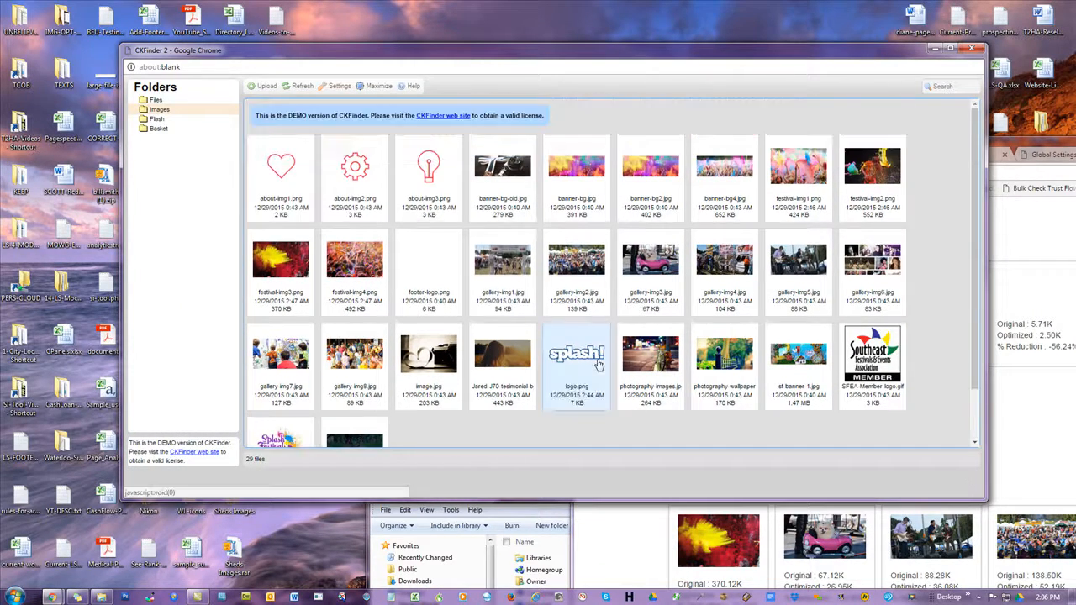
pyautogui.scroll(-2, 586, 358)
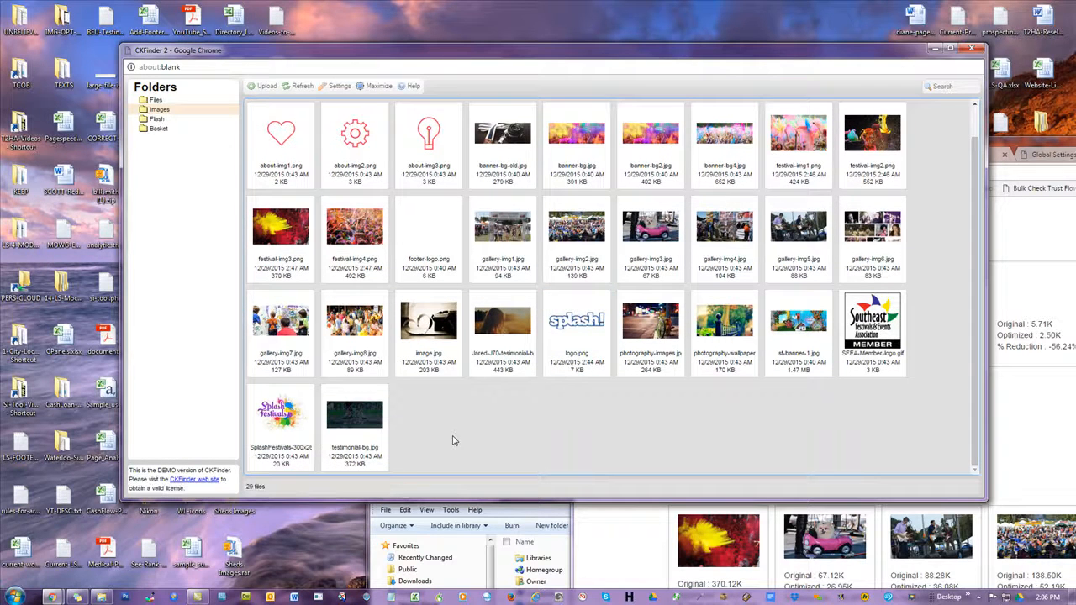
pyautogui.click(284, 143)
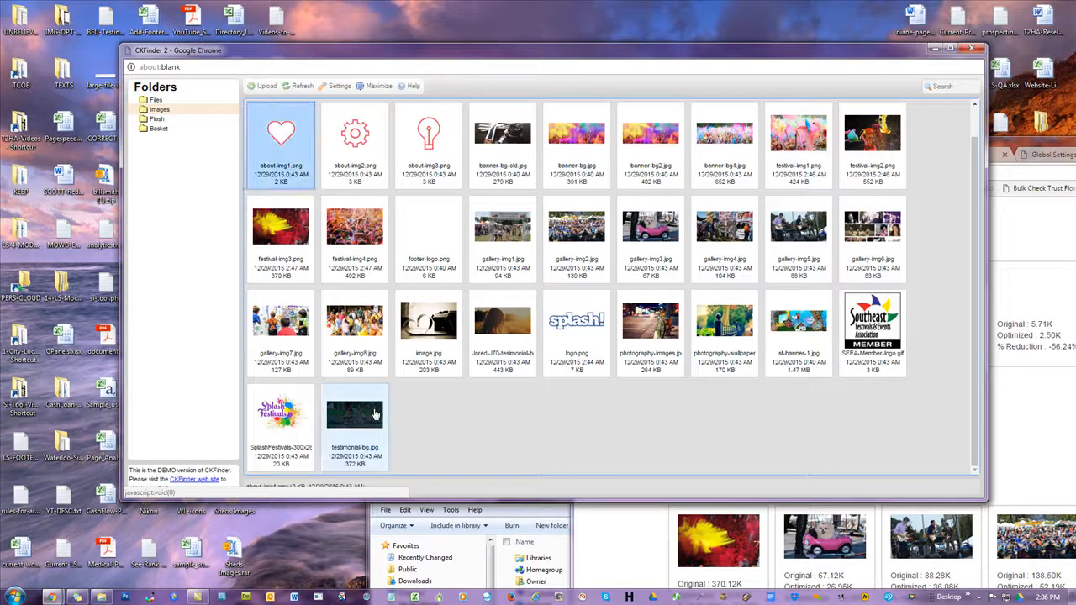
pyautogui.keyDown('shift'); pyautogui.click(373, 415); pyautogui.keyUp('shift')
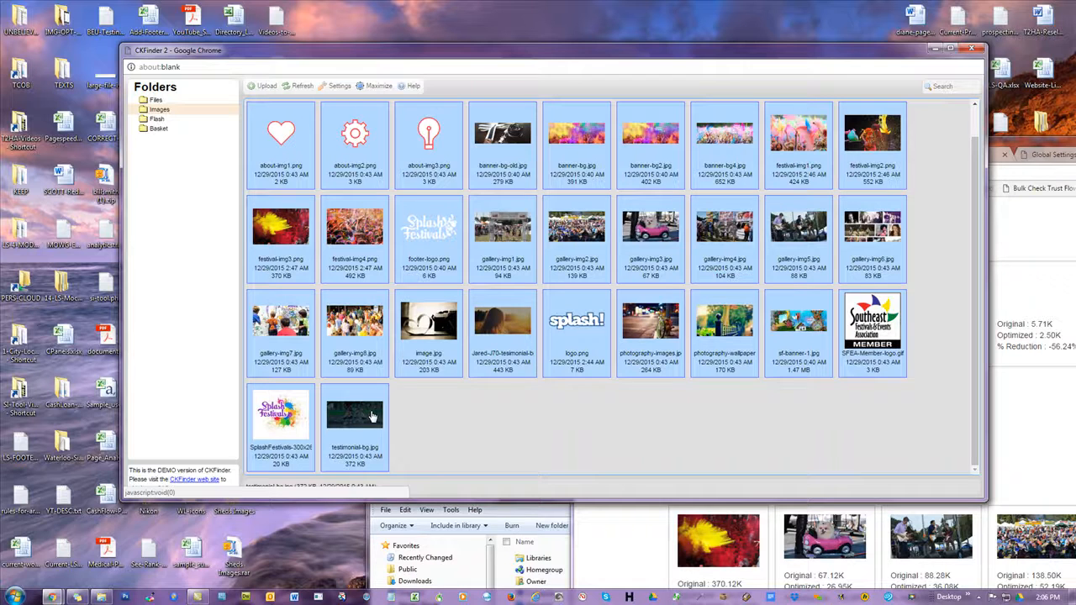
pyautogui.rightClick(373, 414)
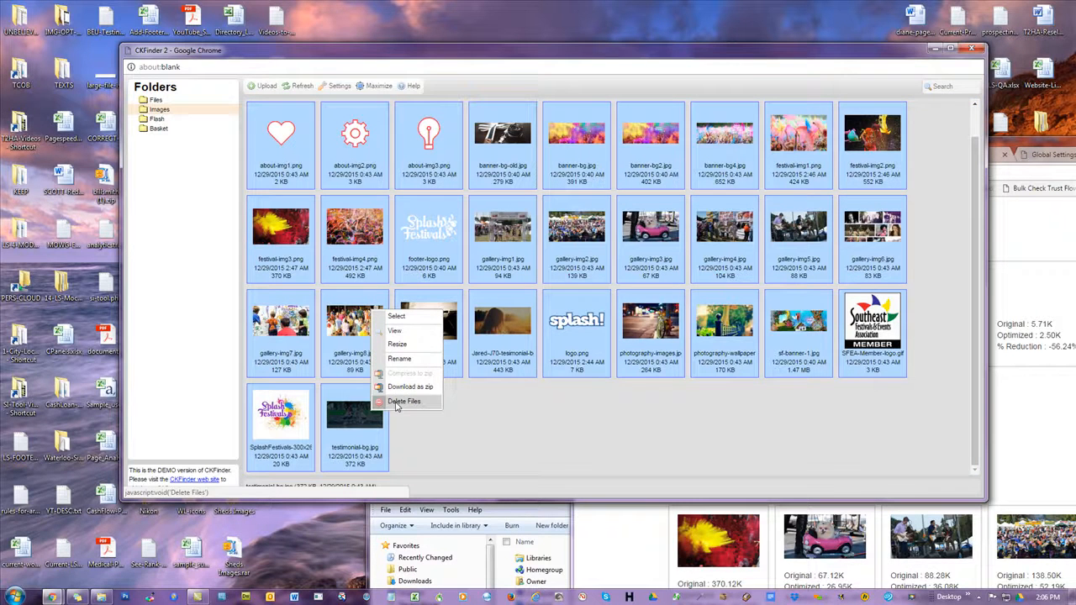
pyautogui.click(401, 402)
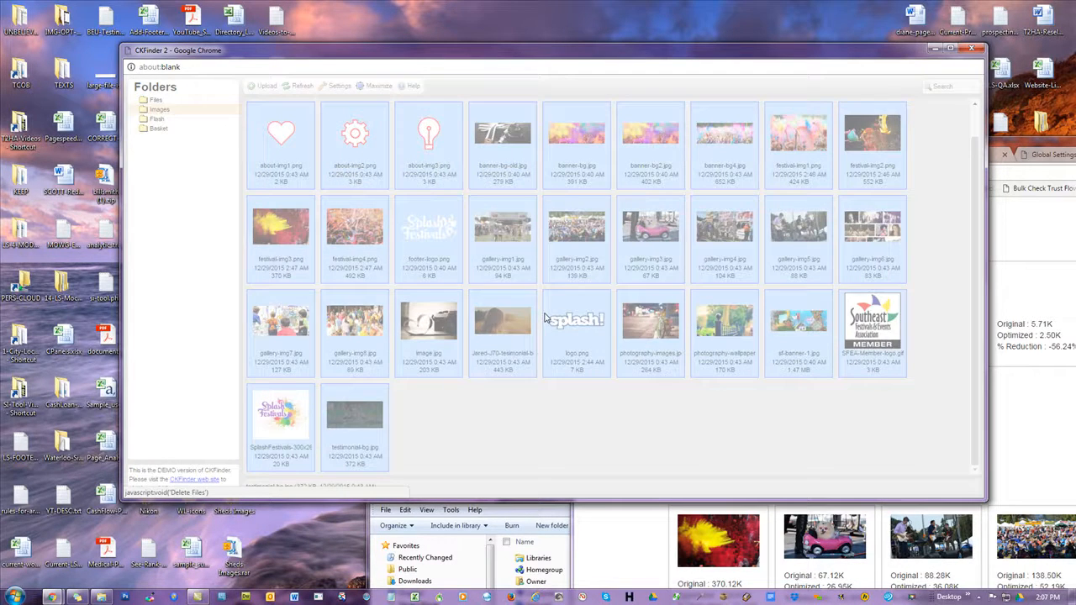
pyautogui.click(540, 316)
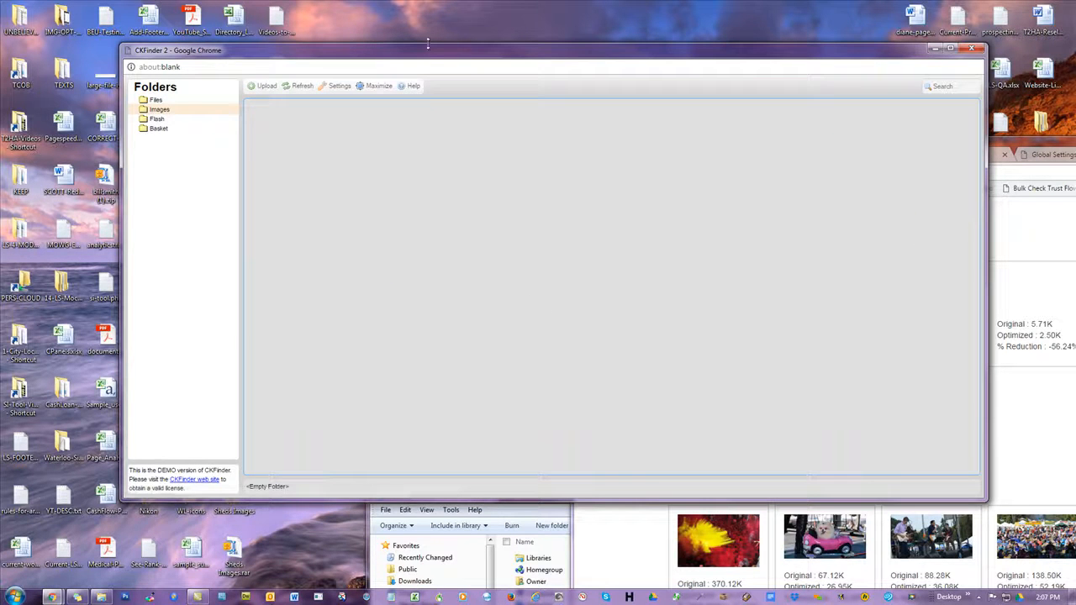
# Step: Extract optimized.zip with WinZip to an optimized folder on the desktop, and open that folder in a maximized window
pyautogui.moveTo(428, 42); pyautogui.dragTo(755, 42)
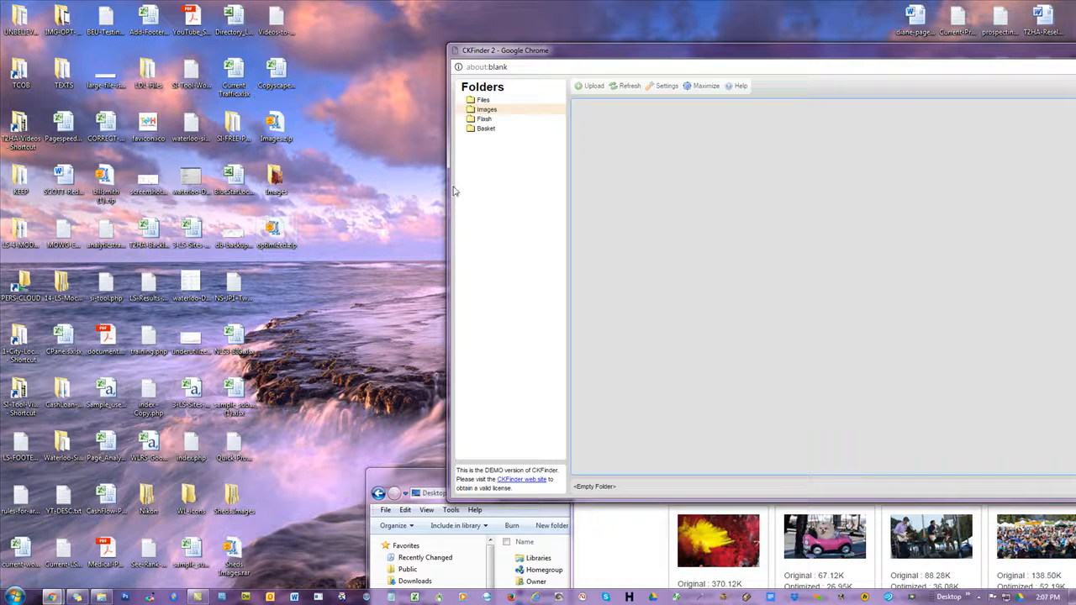
pyautogui.rightClick(285, 236)
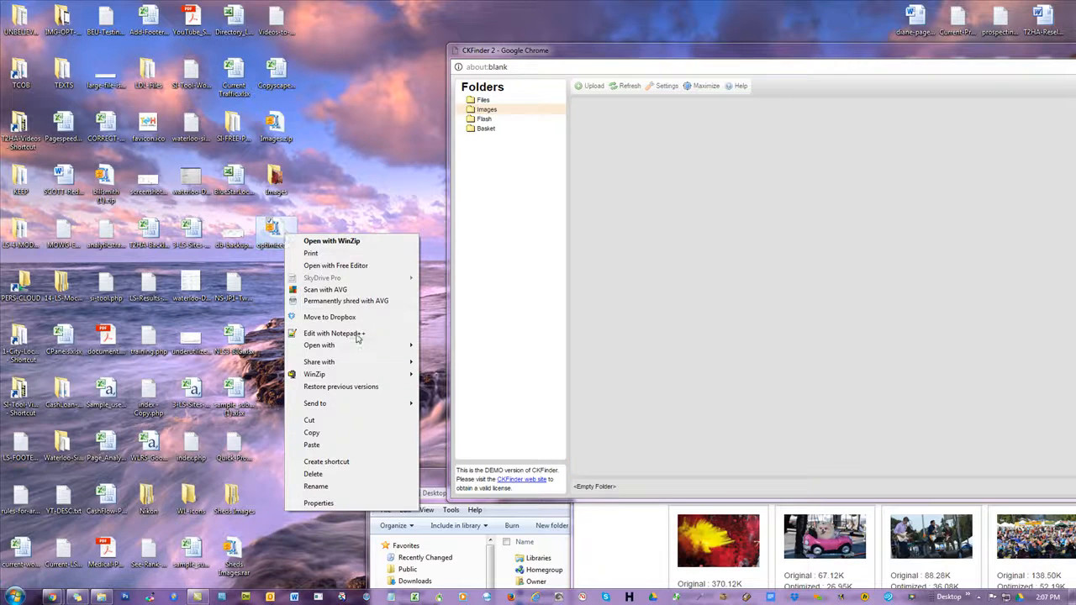
pyautogui.moveTo(360, 375)
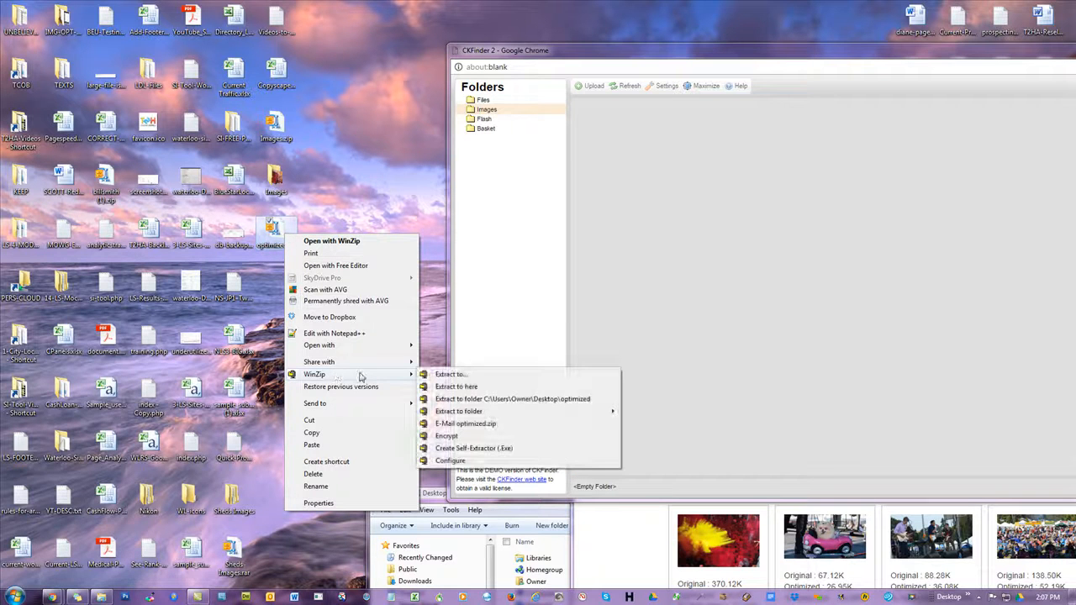
pyautogui.click(463, 400)
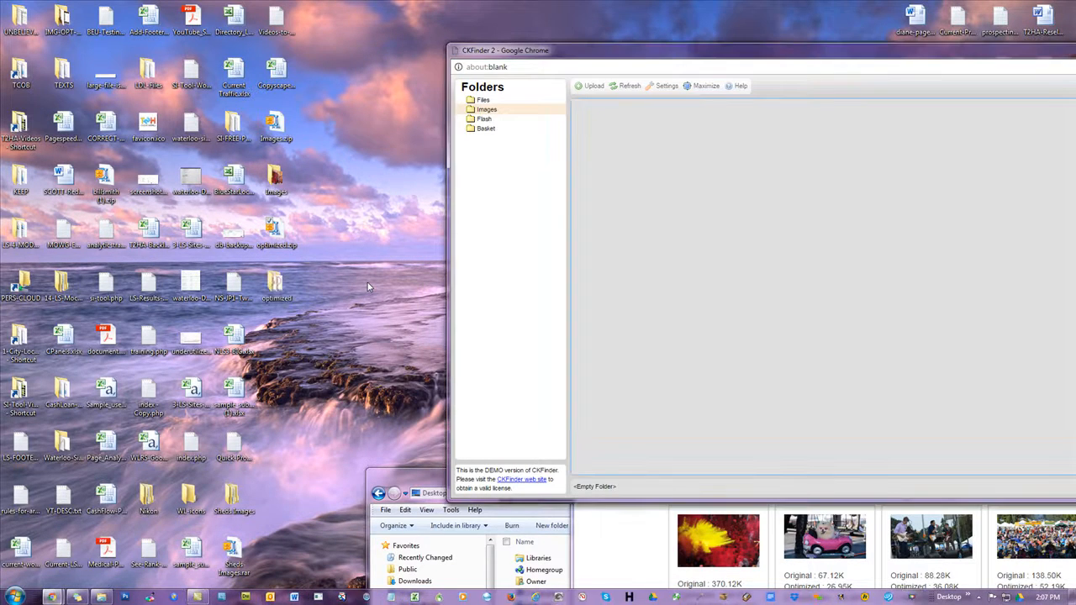
pyautogui.doubleClick(273, 293)
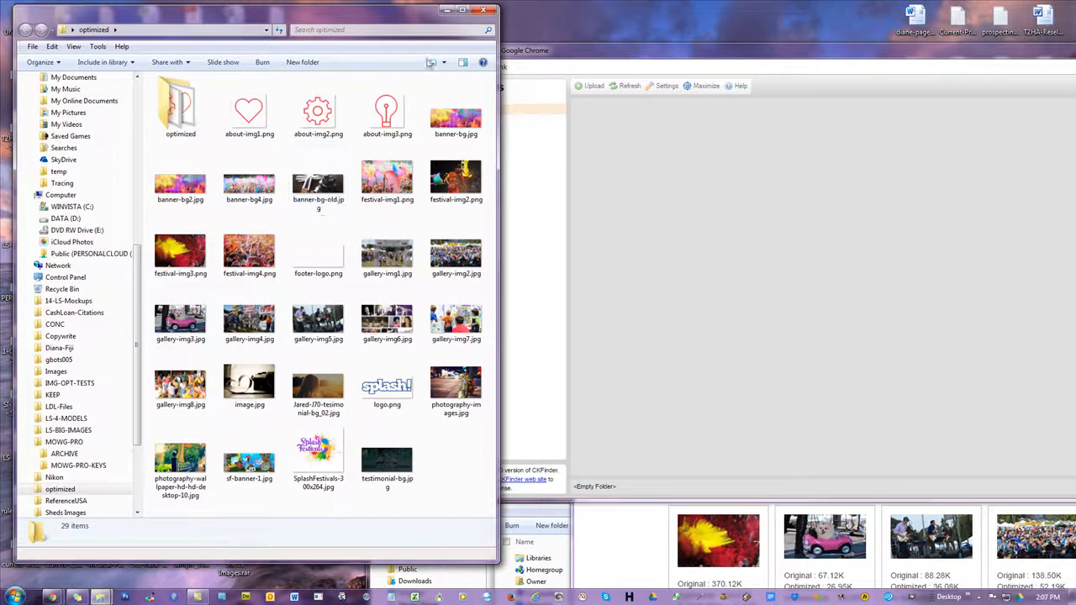
pyautogui.click(462, 10)
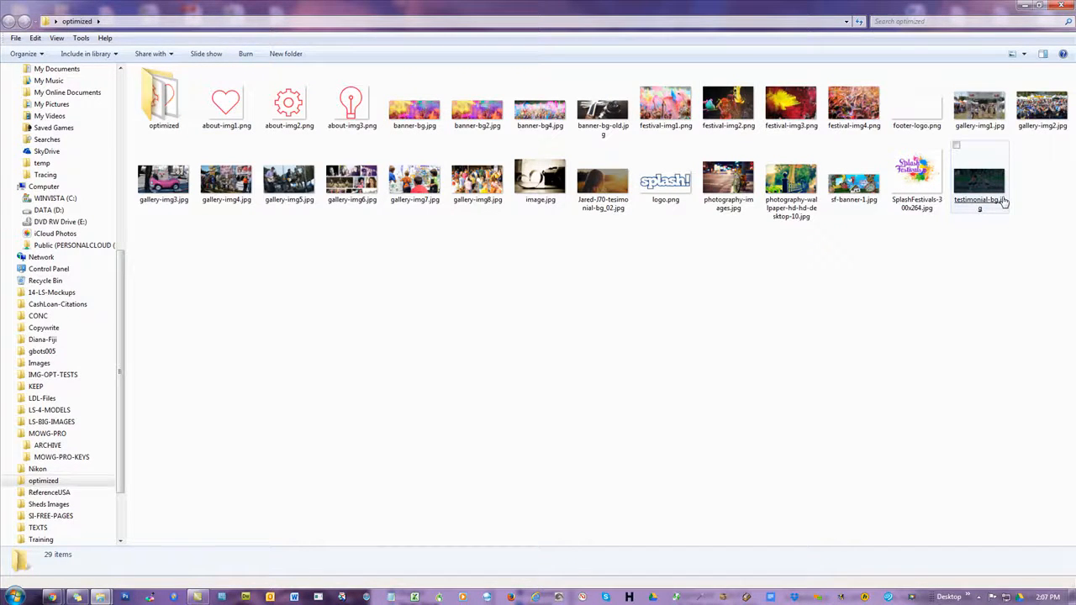
# Step: Check the combined file size of all images in the outer optimized folder through their properties
pyautogui.click(223, 107)
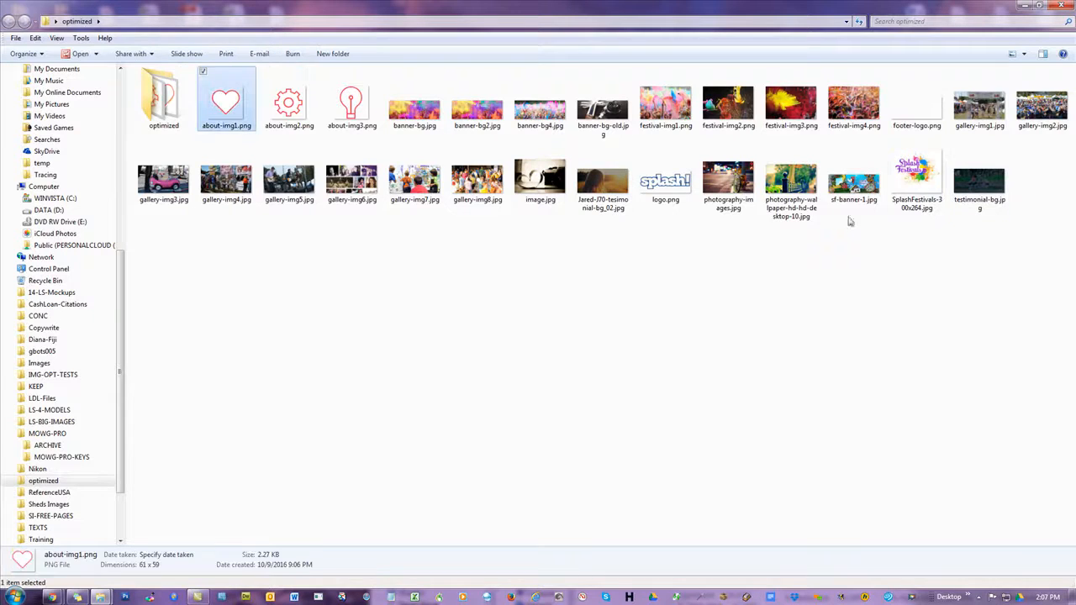
pyautogui.keyDown('shift'); pyautogui.click(988, 185); pyautogui.keyUp('shift')
pyautogui.rightClick(229, 101)
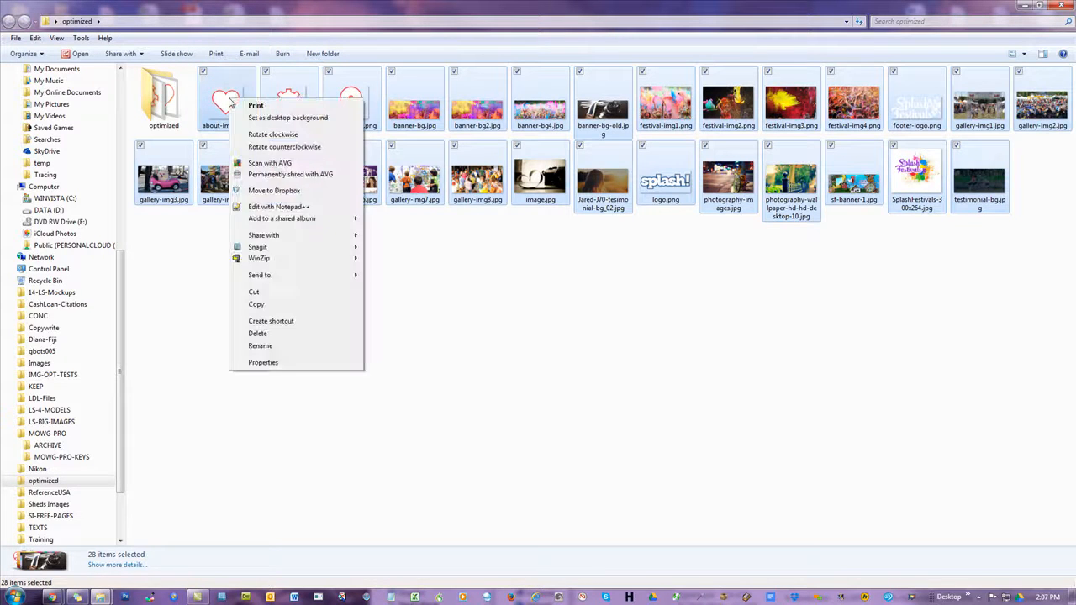
pyautogui.click(309, 362)
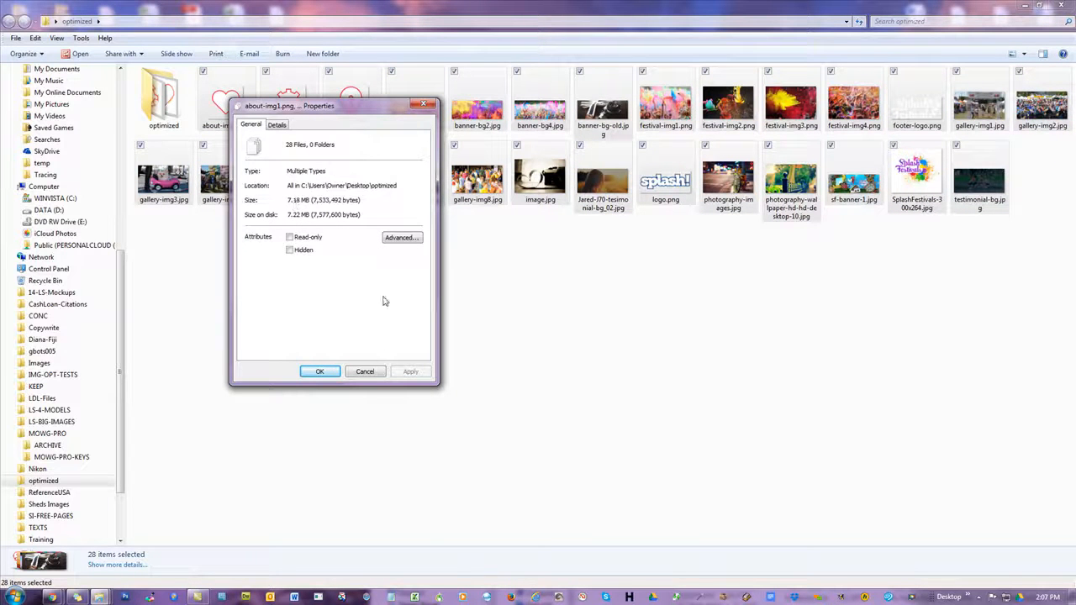
pyautogui.click(361, 372)
pyautogui.click(319, 303)
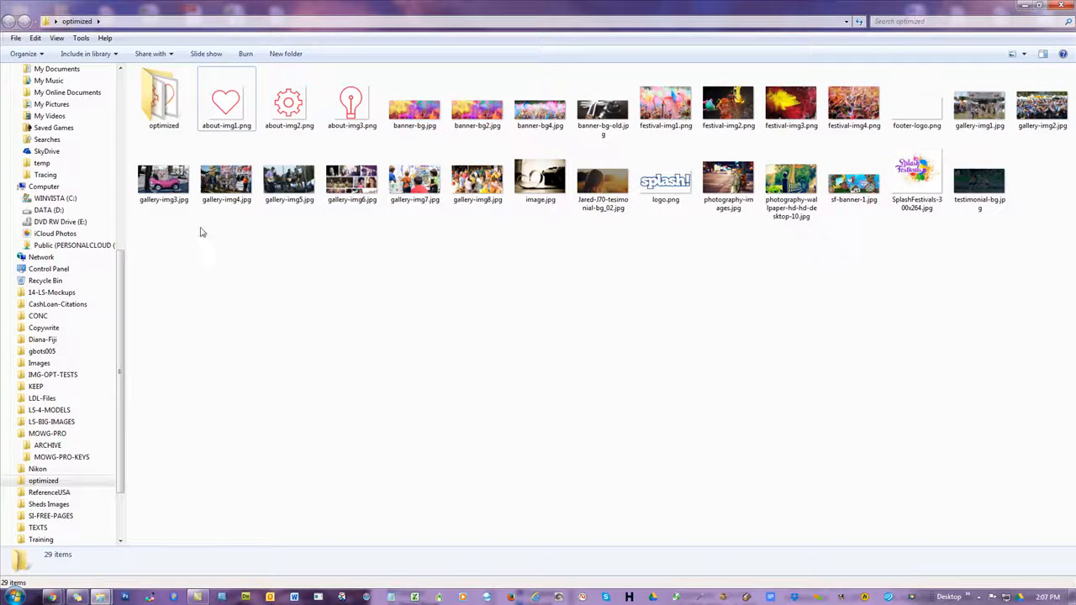
# Step: Check the size of the nested optimized folder and open it
pyautogui.moveTo(162, 103)
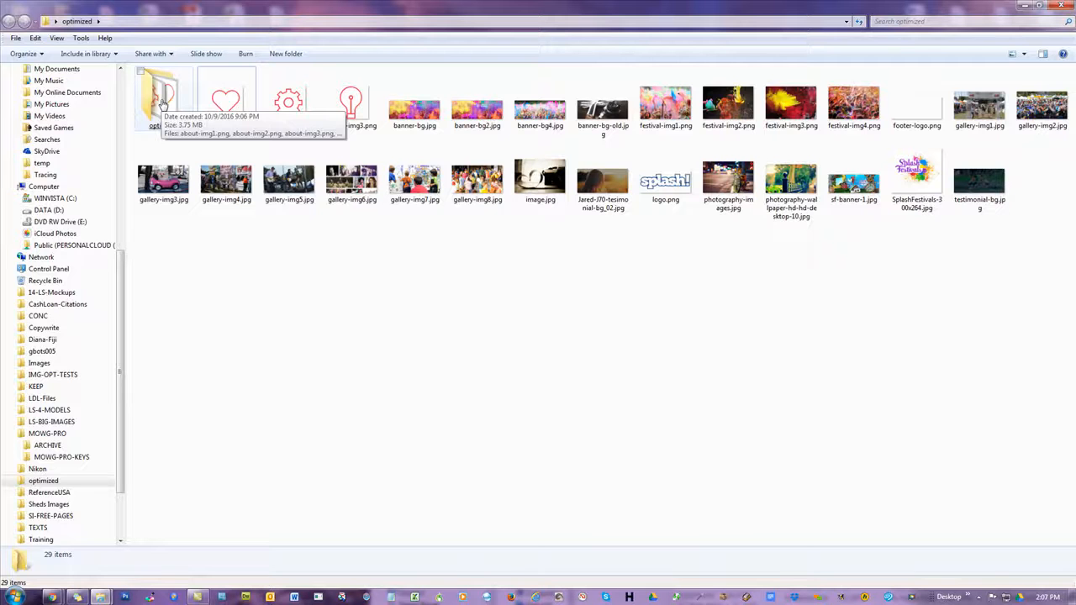
pyautogui.doubleClick(163, 102)
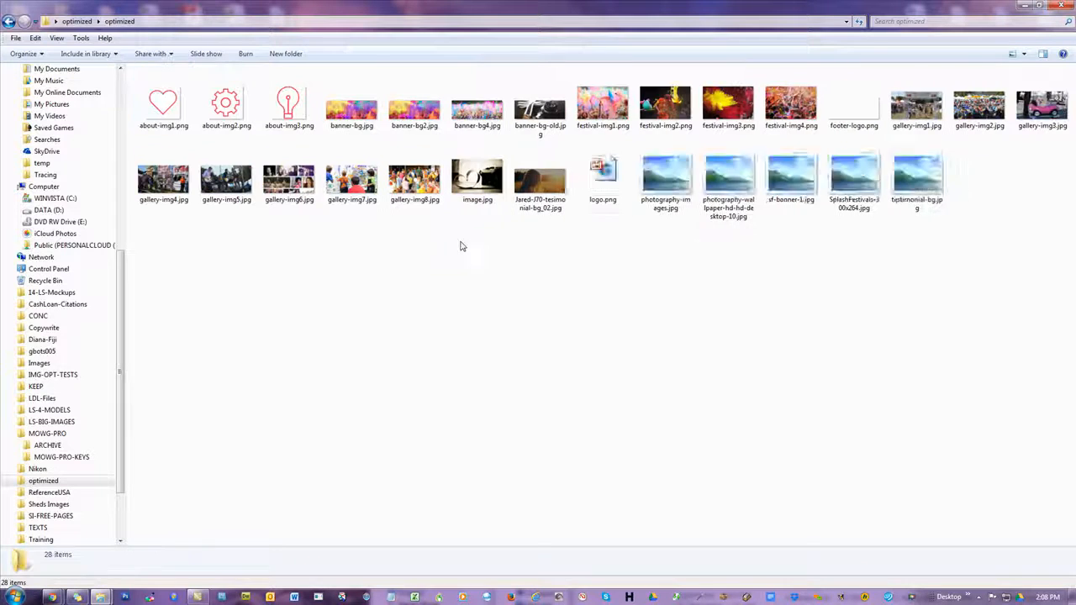
# Step: Review the quality of the optimized images from banner-bg.jpg through festival-img3.png in Windows Photo Viewer, and close the viewer
pyautogui.doubleClick(351, 106)
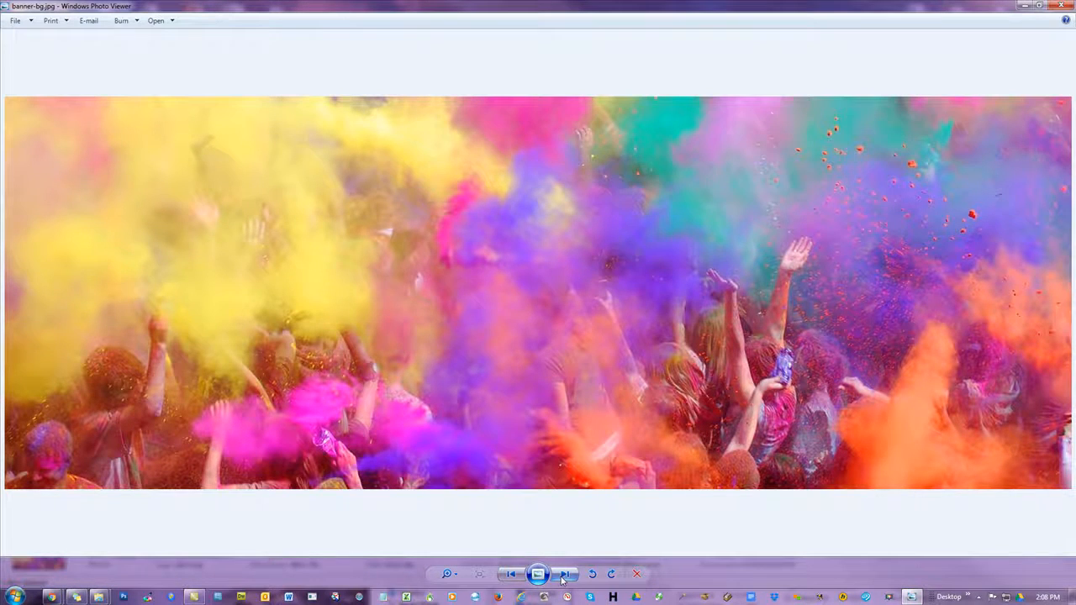
pyautogui.click(565, 574)
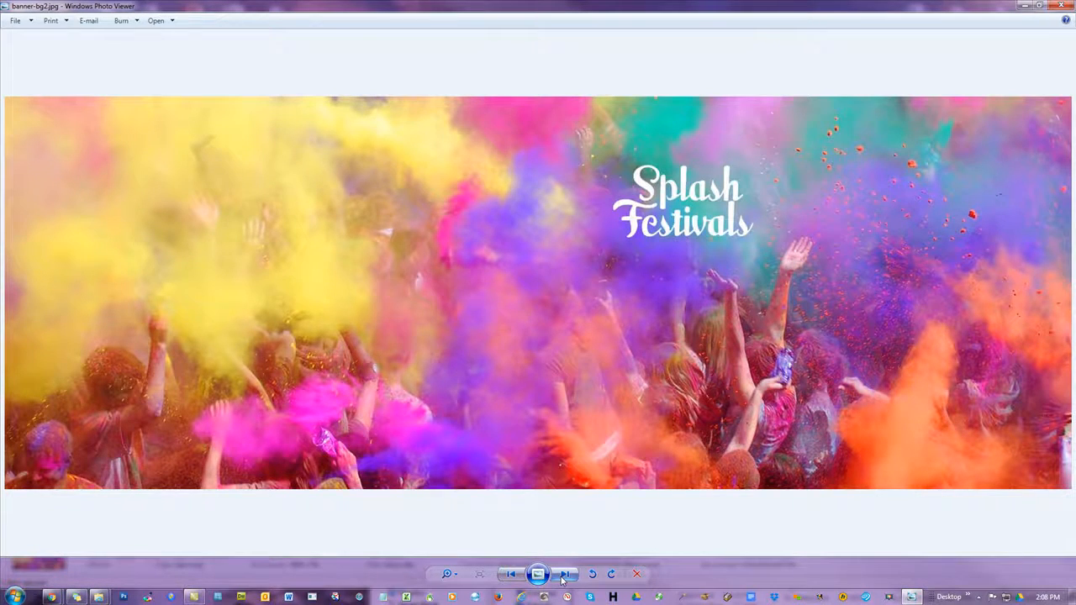
pyautogui.click(565, 575)
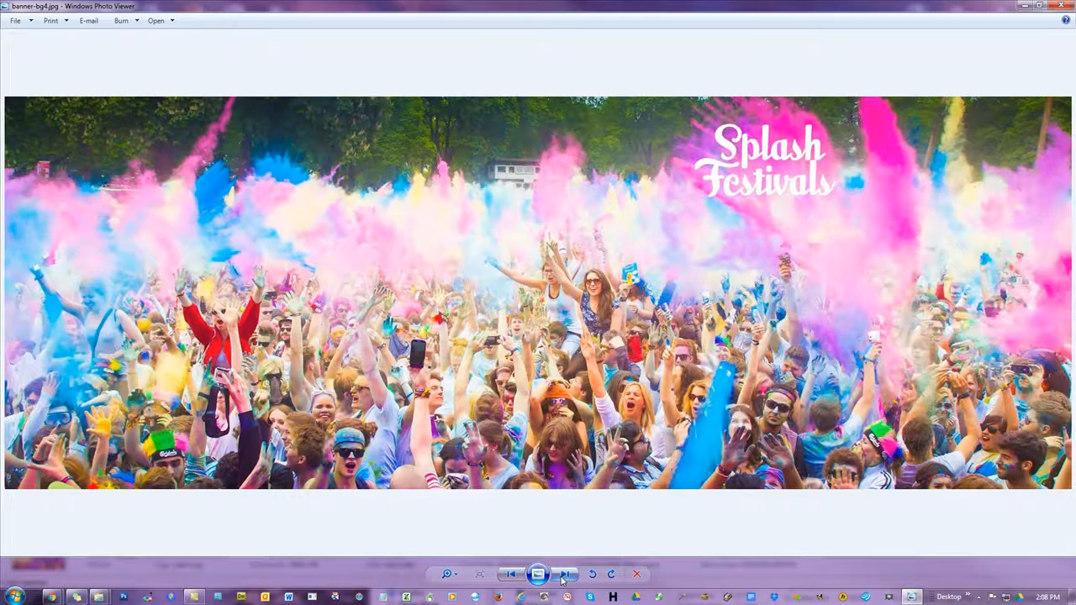
pyautogui.click(562, 576)
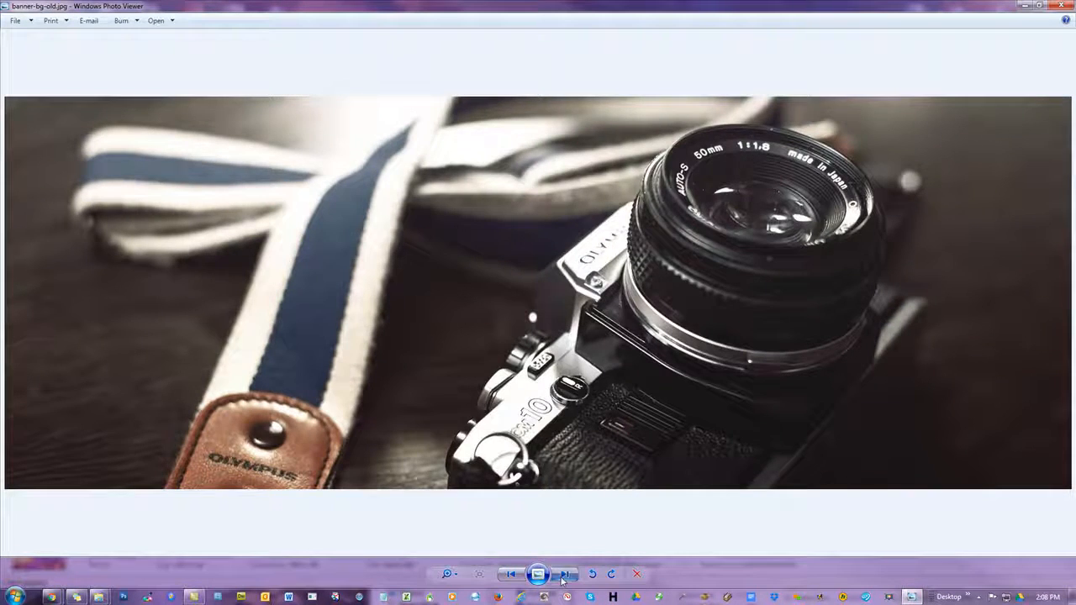
pyautogui.click(562, 578)
pyautogui.click(563, 579)
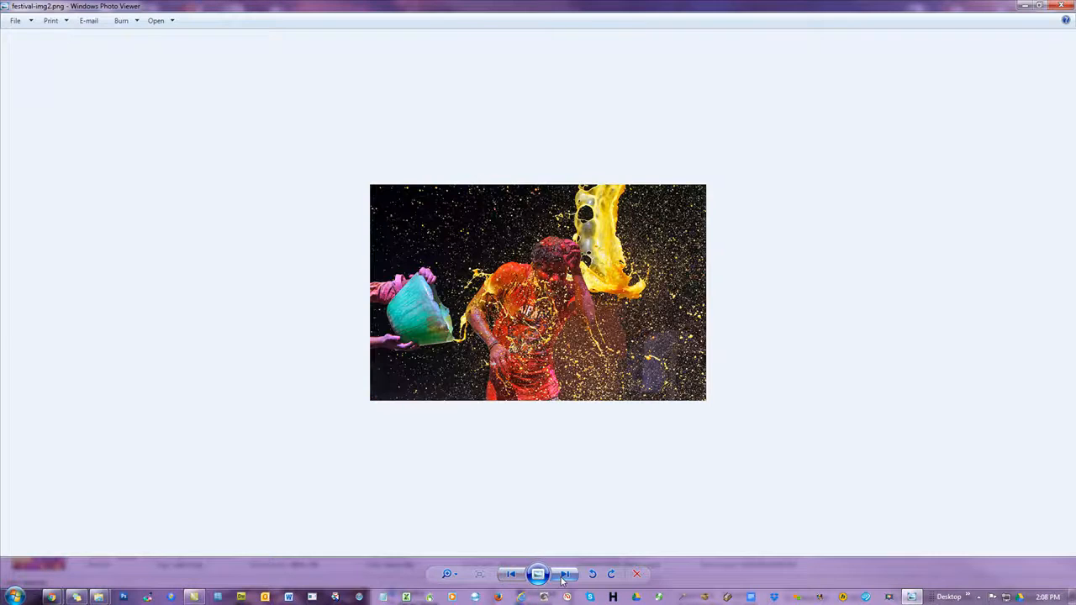
pyautogui.click(562, 579)
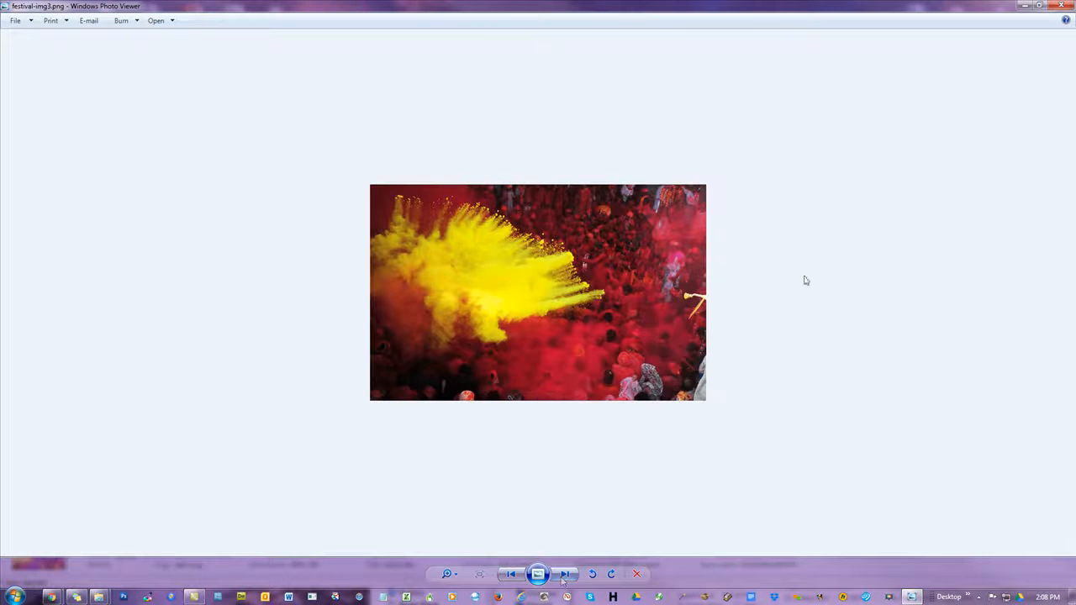
pyautogui.click(1061, 6)
pyautogui.click(496, 315)
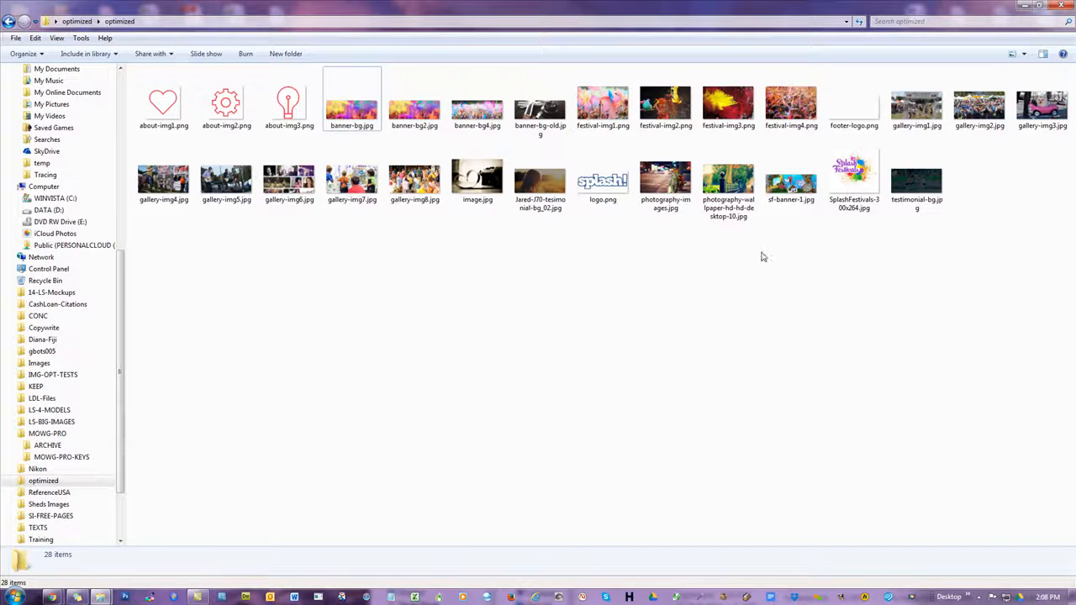
# Step: Place the CKFinder window beside the nested optimized folder and upload all of that folder's images into CKFinder's Images folder
pyautogui.hotkey('alt', 'Tab')
pyautogui.moveTo(627, 52); pyautogui.dragTo(1049, 72)
pyautogui.click(493, 316)
pyautogui.click(156, 101)
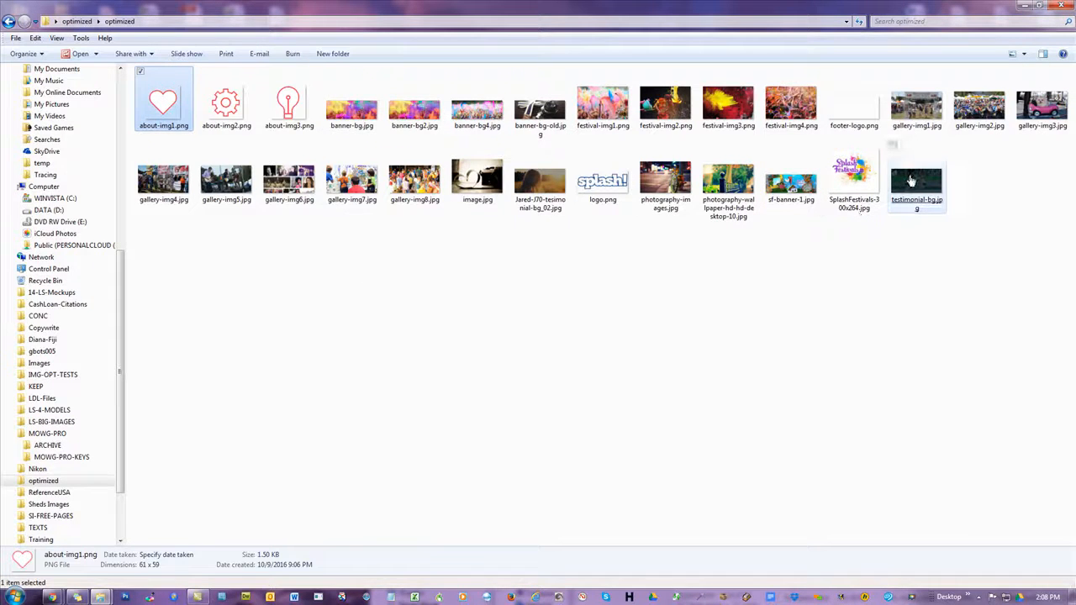
pyautogui.hotkey('ctrl', 'a')
pyautogui.hotkey('alt', 'Tab')
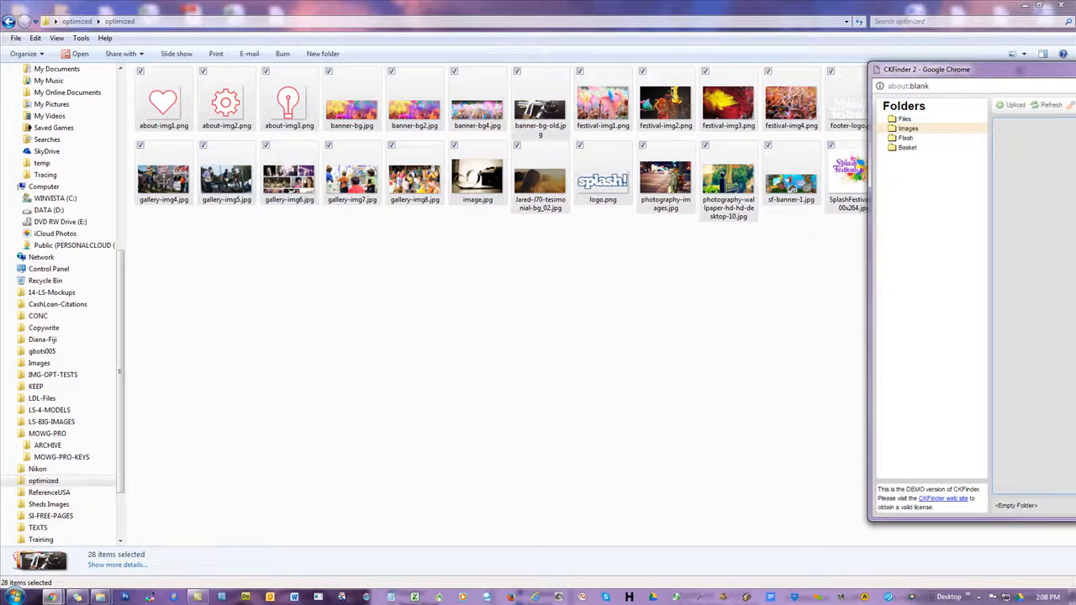
pyautogui.moveTo(937, 75); pyautogui.dragTo(512, 63)
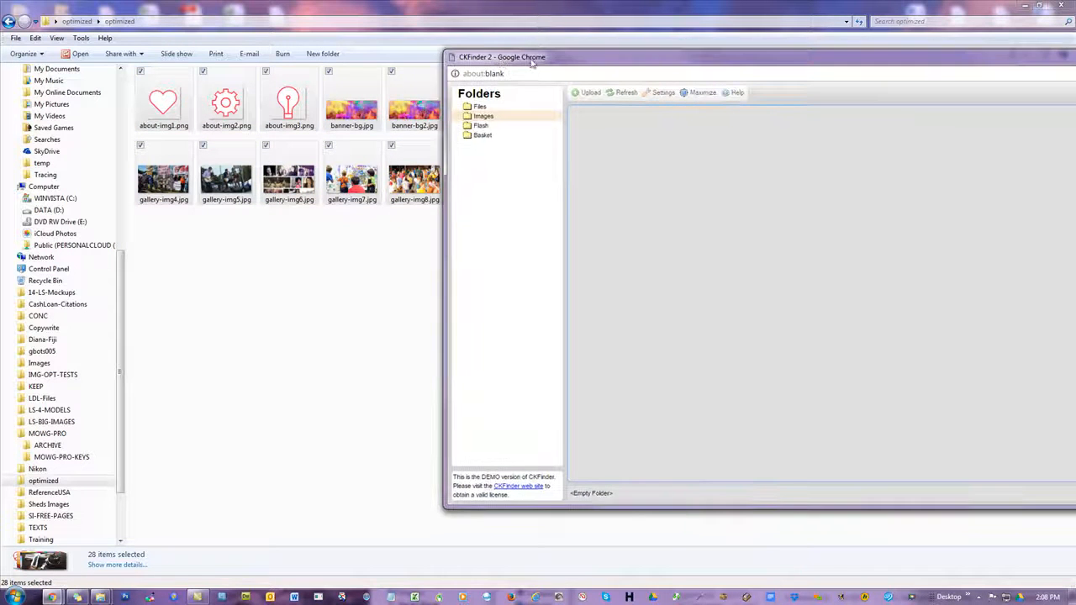
pyautogui.moveTo(352, 105); pyautogui.dragTo(691, 189)
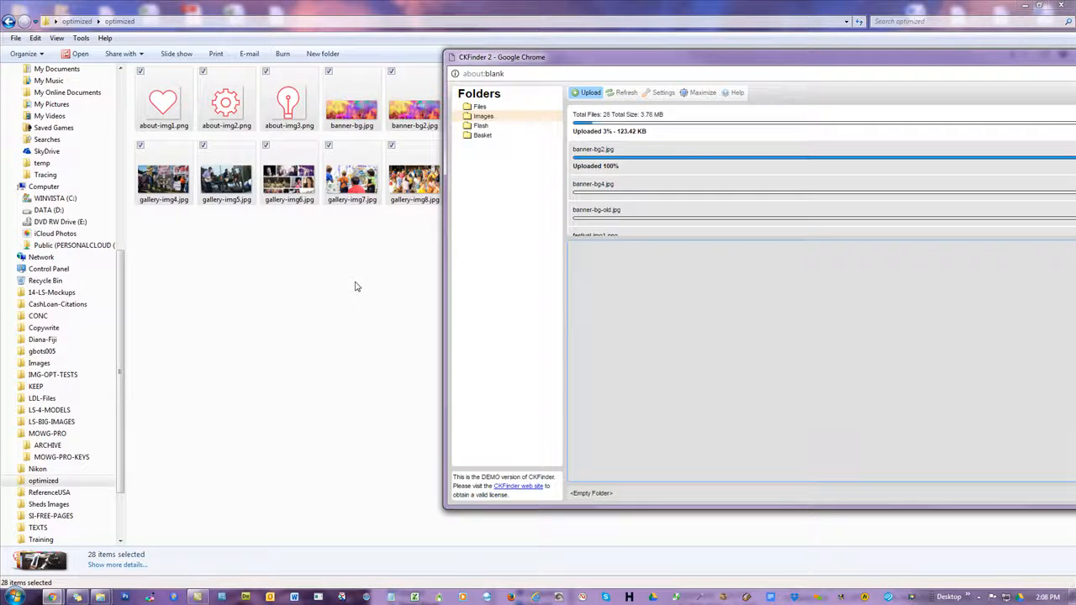